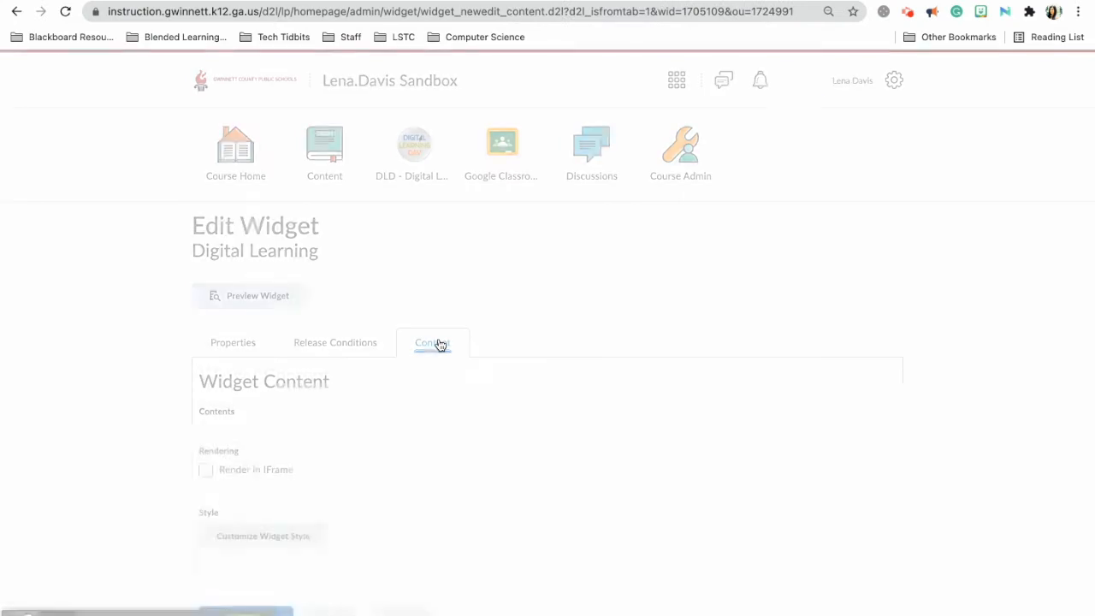
View the Digital Learning widget's HTML source, then go to the fifth-grade Grade Level Slides presentation.
scroll(447, 449, "down", 3)
scroll(448, 449, "down", 1)
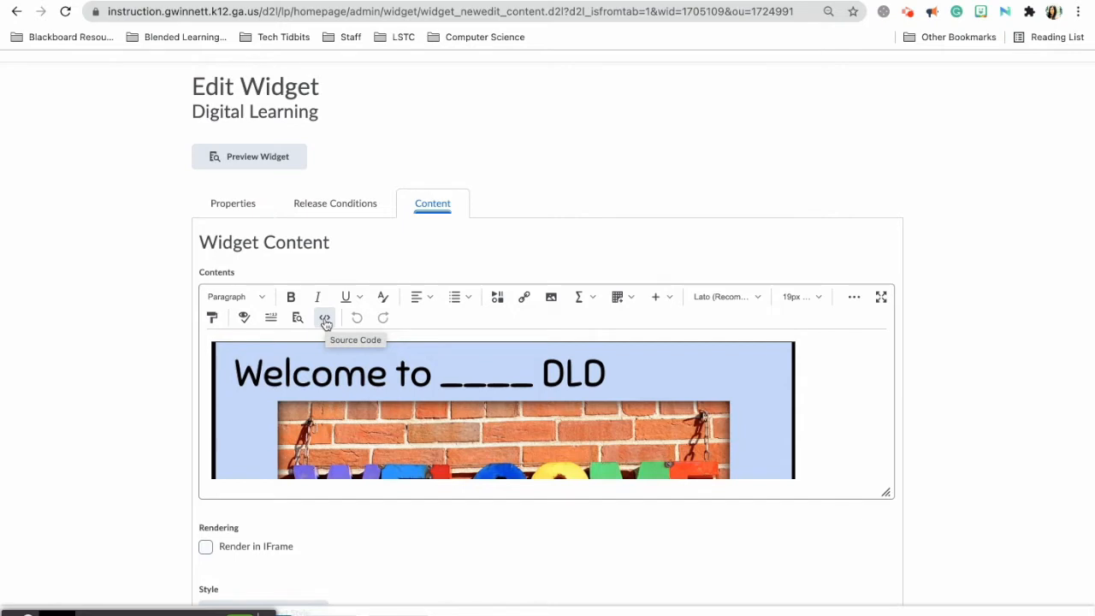
left_click(855, 301)
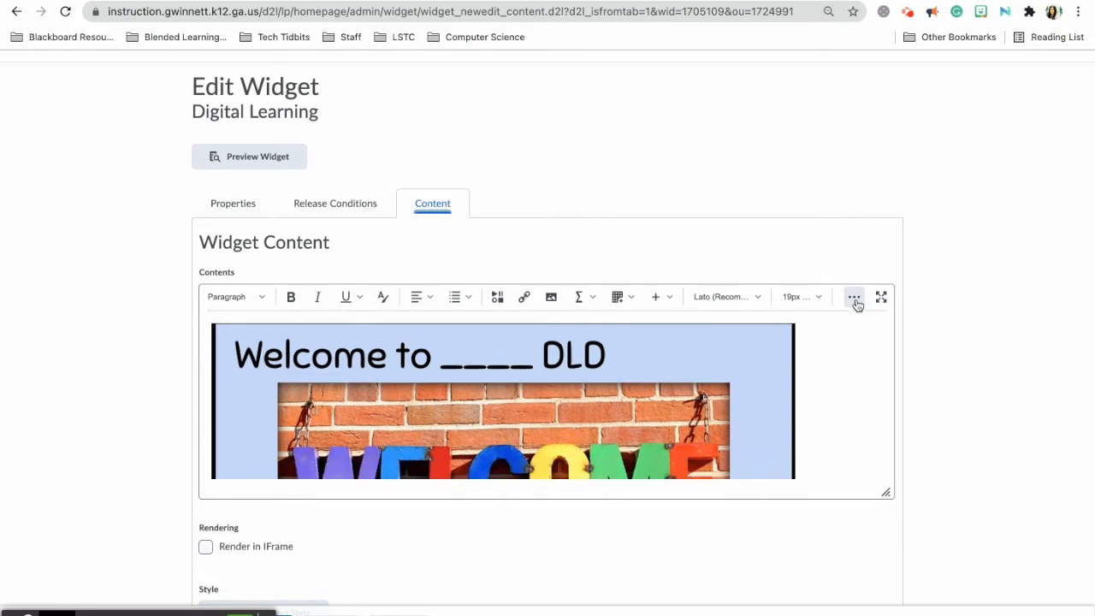
left_click(856, 300)
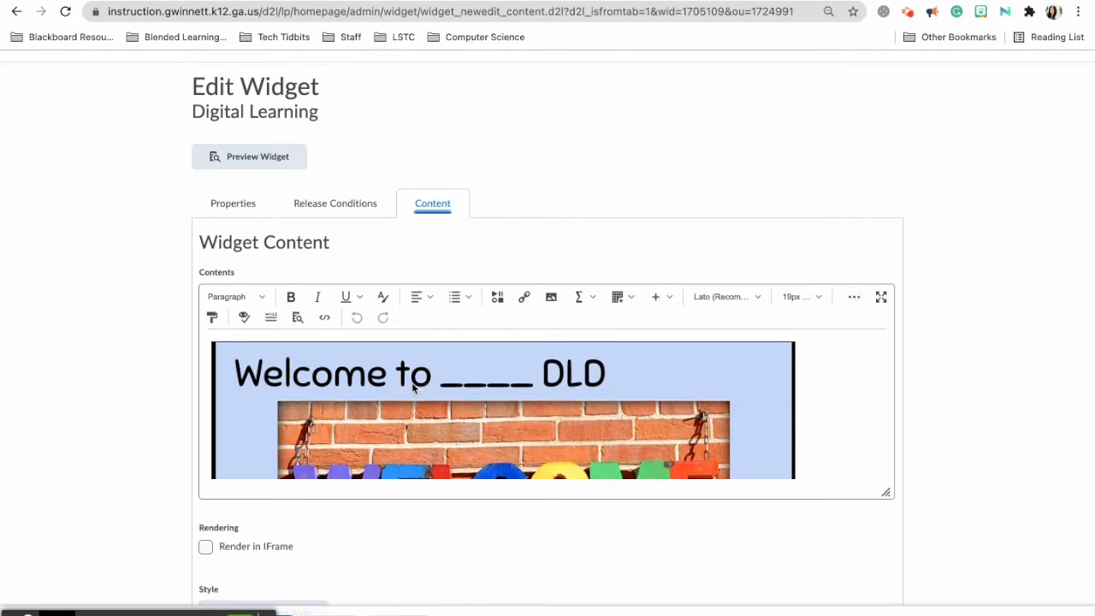
left_click(324, 317)
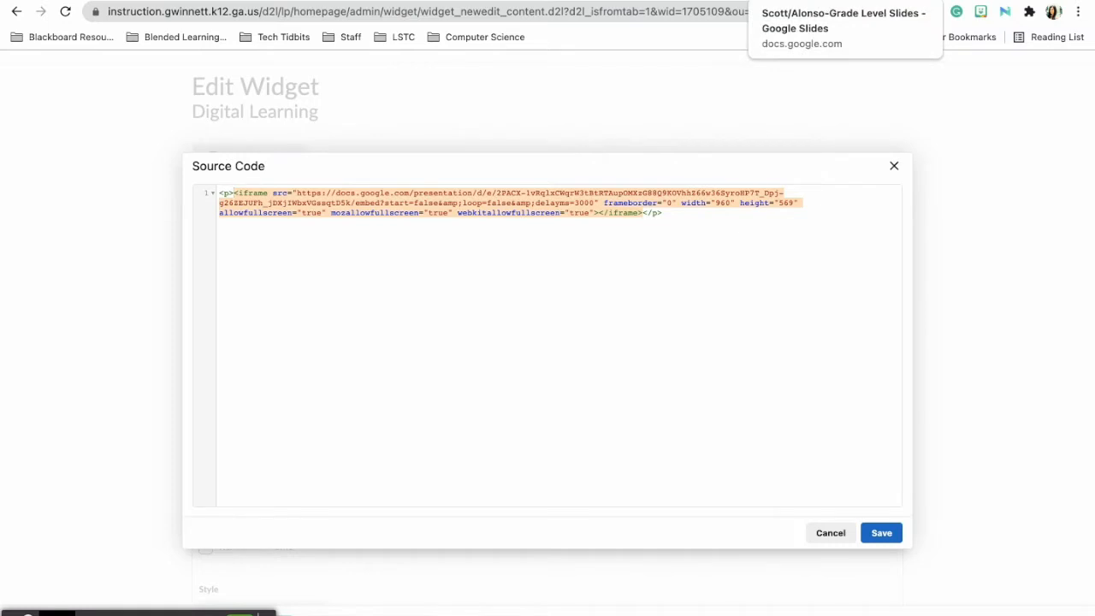
left_click(796, 1)
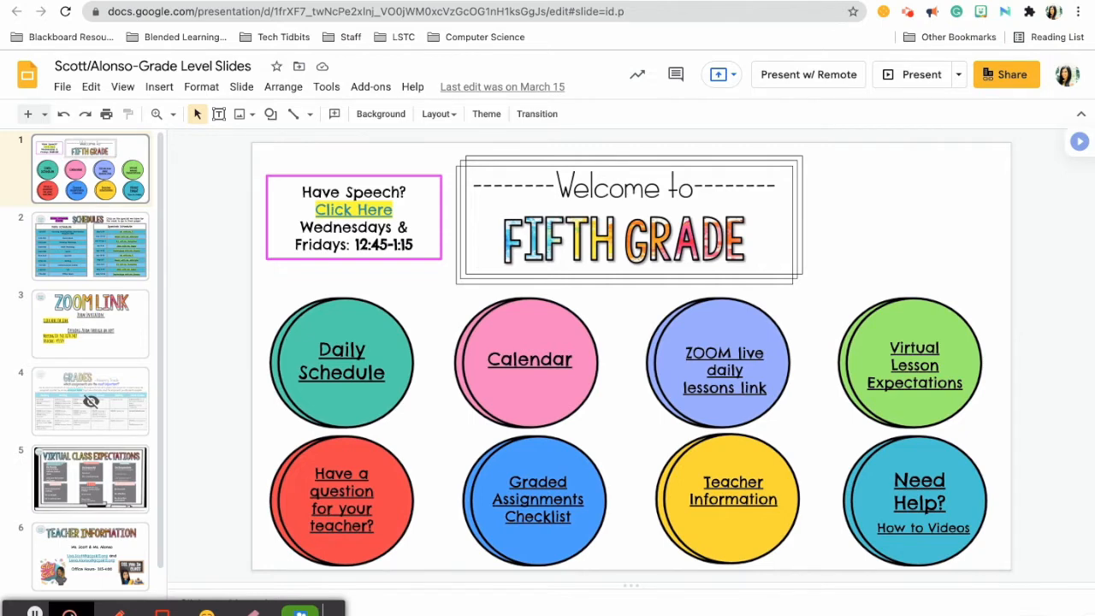
Copy the presentation's Publish to the web iframe embed code, then return to the widget's source code.
left_click(61, 87)
left_click(143, 483)
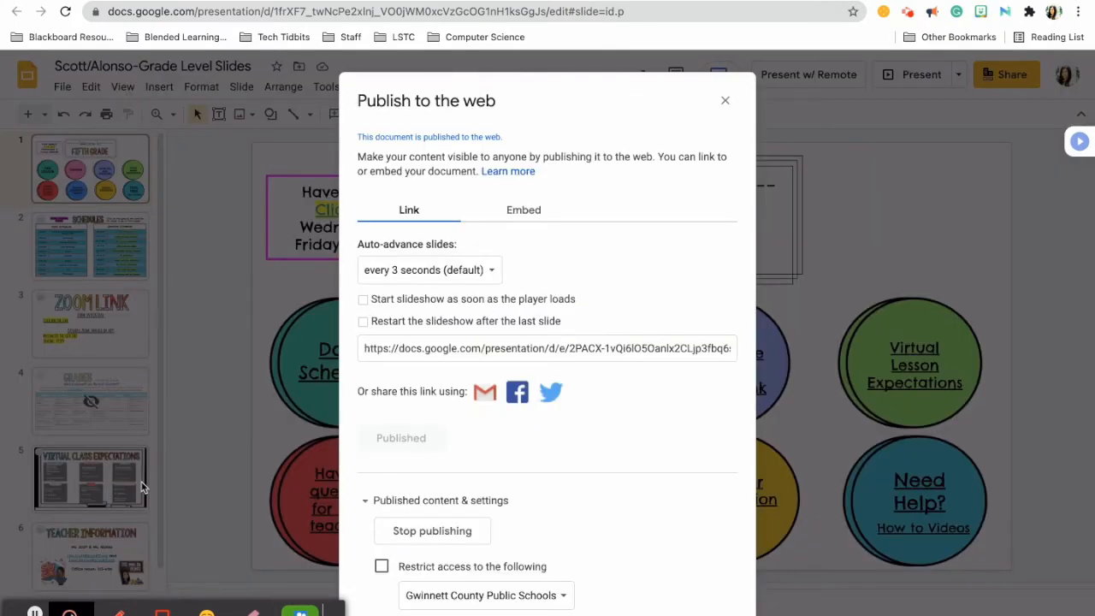
left_click(355, 419)
left_click(519, 214)
left_click(520, 214)
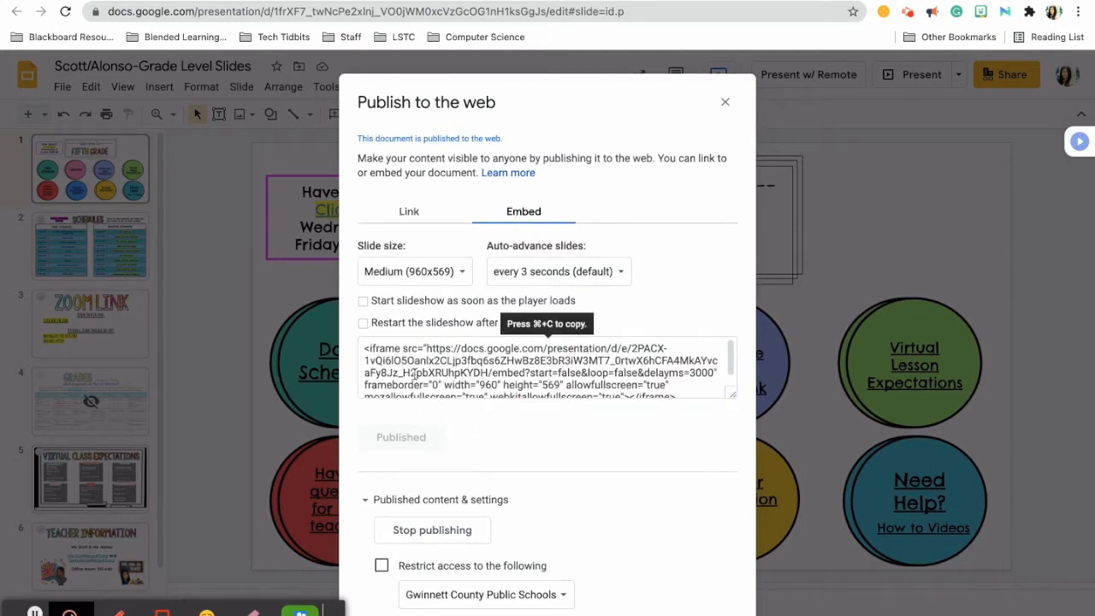
left_click(416, 374)
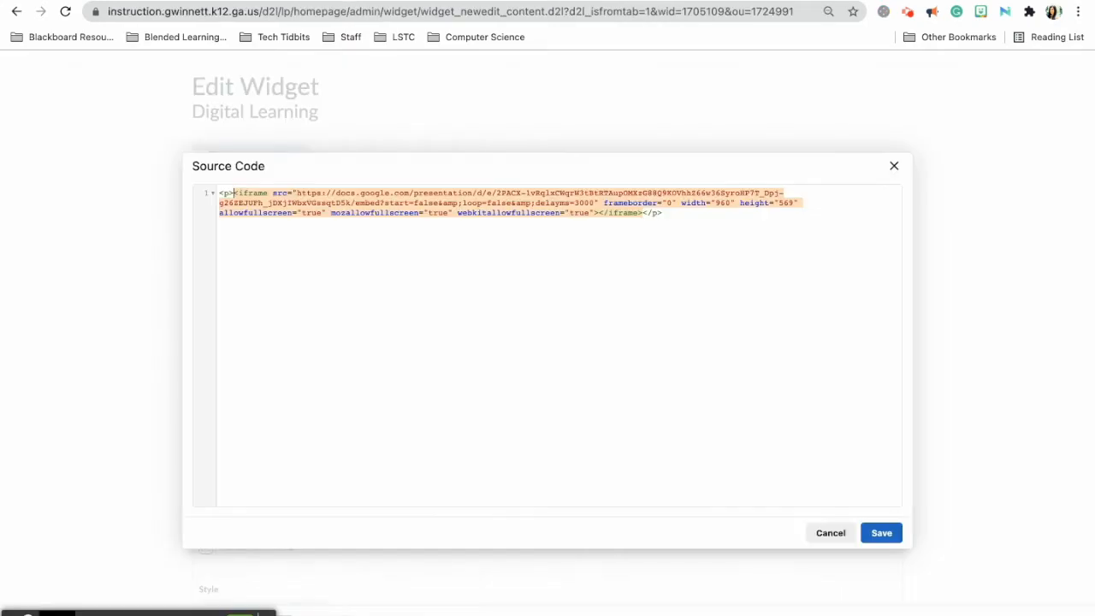
left_click(583, 193)
Paste the new slides iframe over the old code, change width 960 to 100%, and save.
key("super+a")
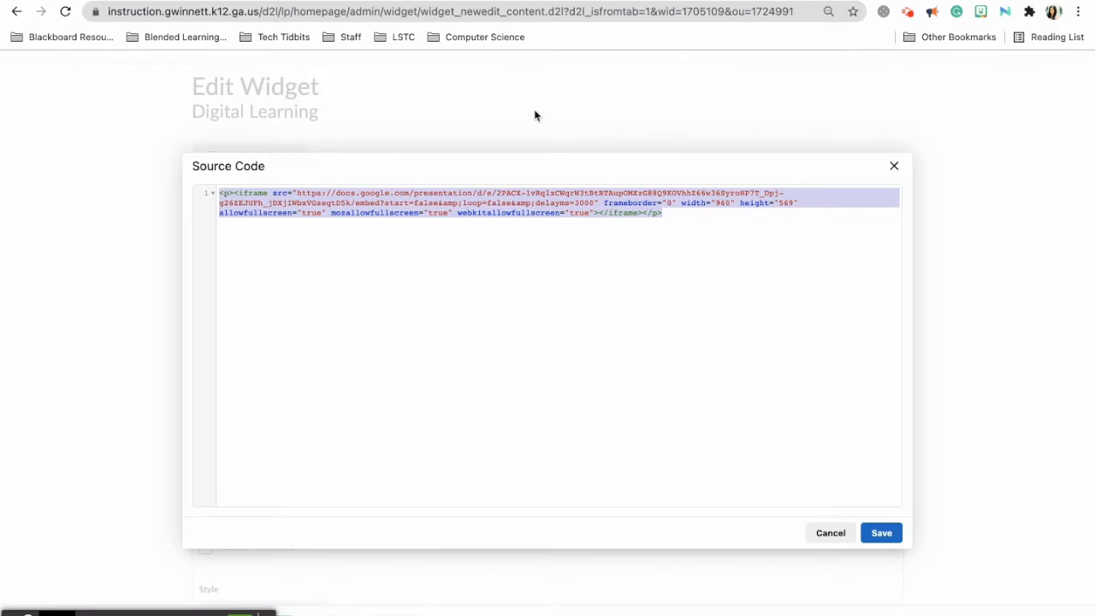
type("<iframe src=\"https://docs.google.com/presentation/d/e/2PACX-1vQi6l05Oan1x2CLjp3fbg6s6ZHwBz8E3bR3iW3MT7_0rtwX6hCFA4MkAYvcaFy8Jz_H2pbXRUhpKYDH/embed?start=false&loop=false&delayms=3000\" frameborder=\"0\" width=\"960\" height=\"569\" allowfullscreen=\"true\" mozallowfullscreen=\"true\" webkitallowfullscreen=\"true\"></iframe>")
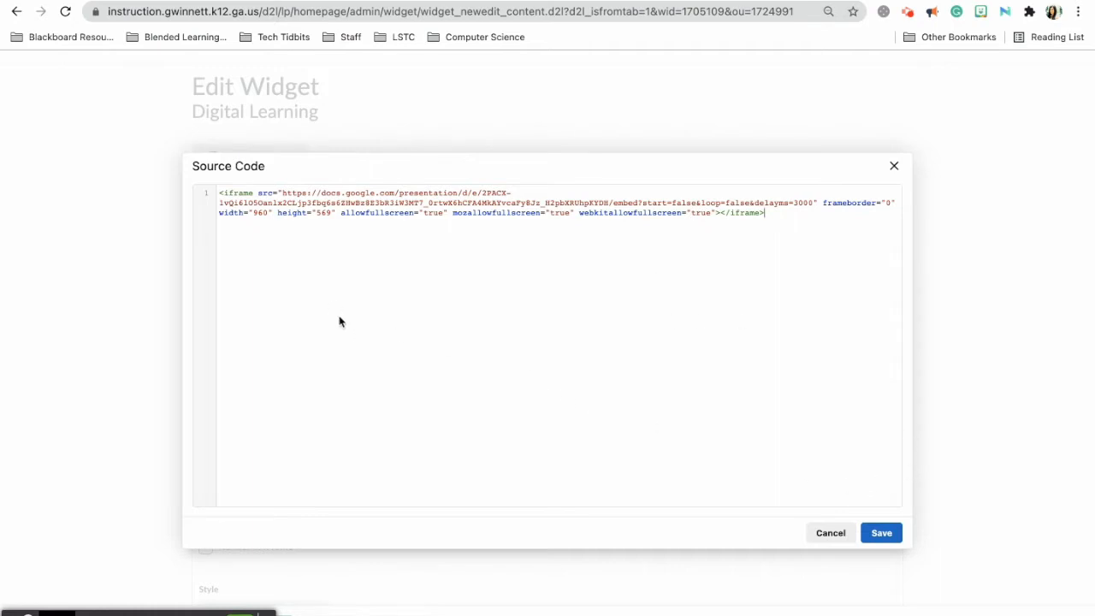
left_click(262, 214)
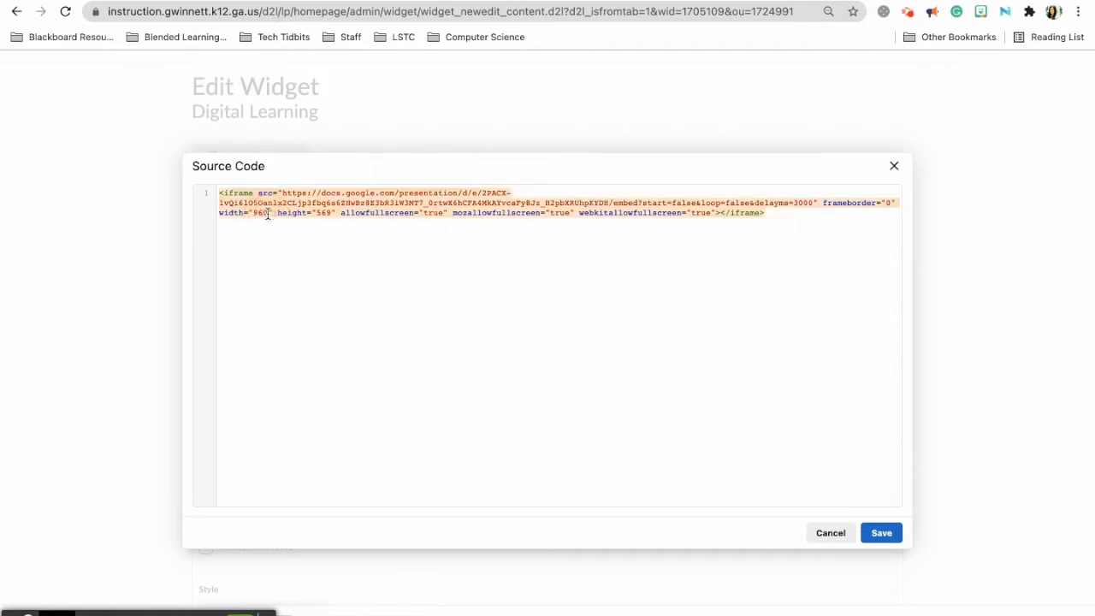
double_click(261, 213)
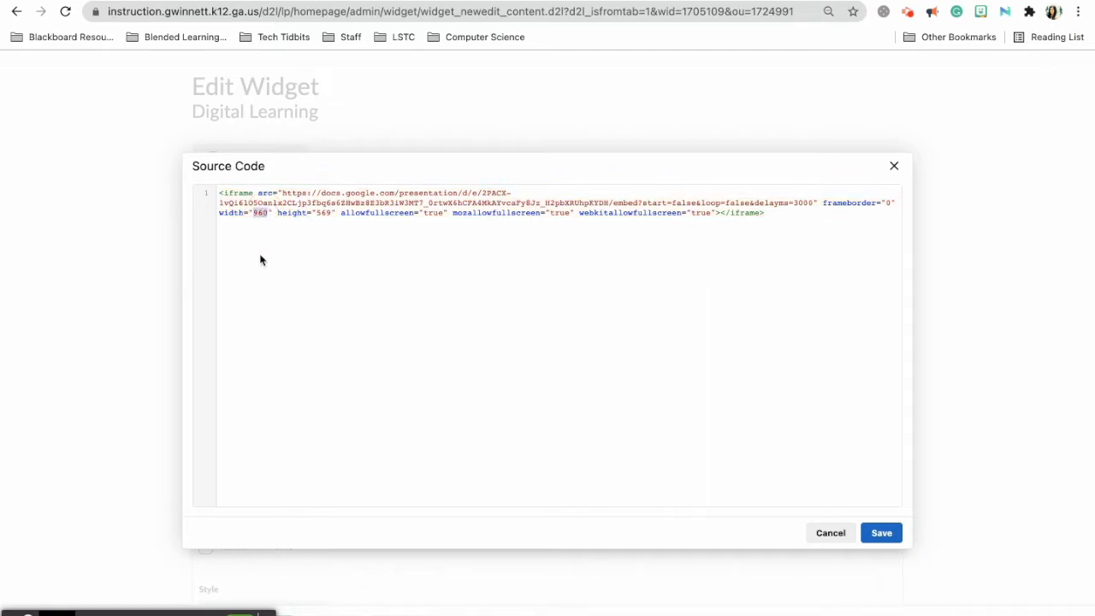
key("BackSpace")
type("100")
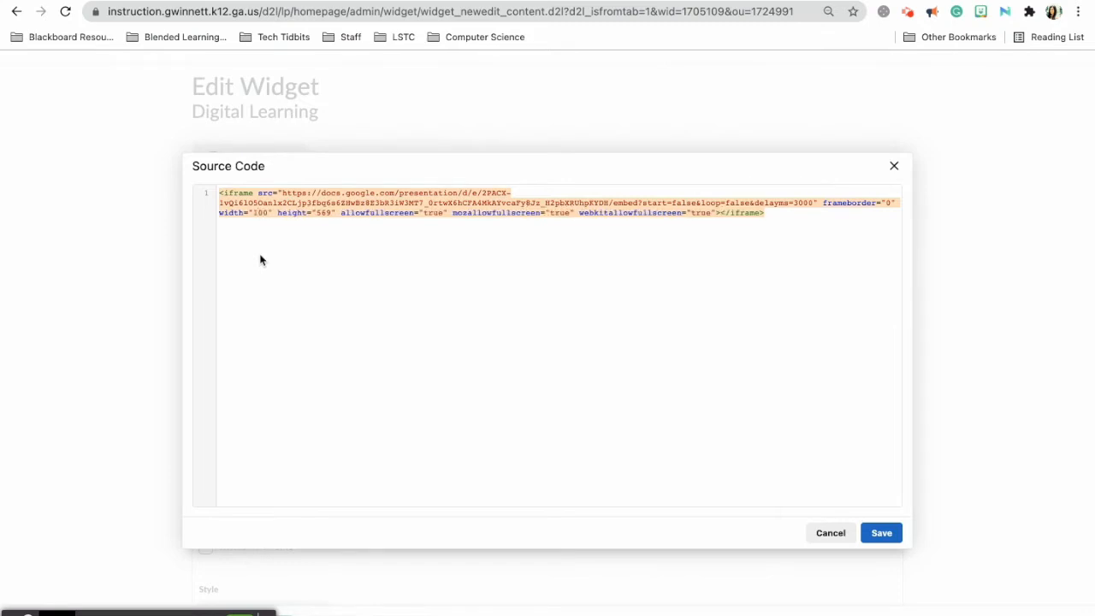
type("%")
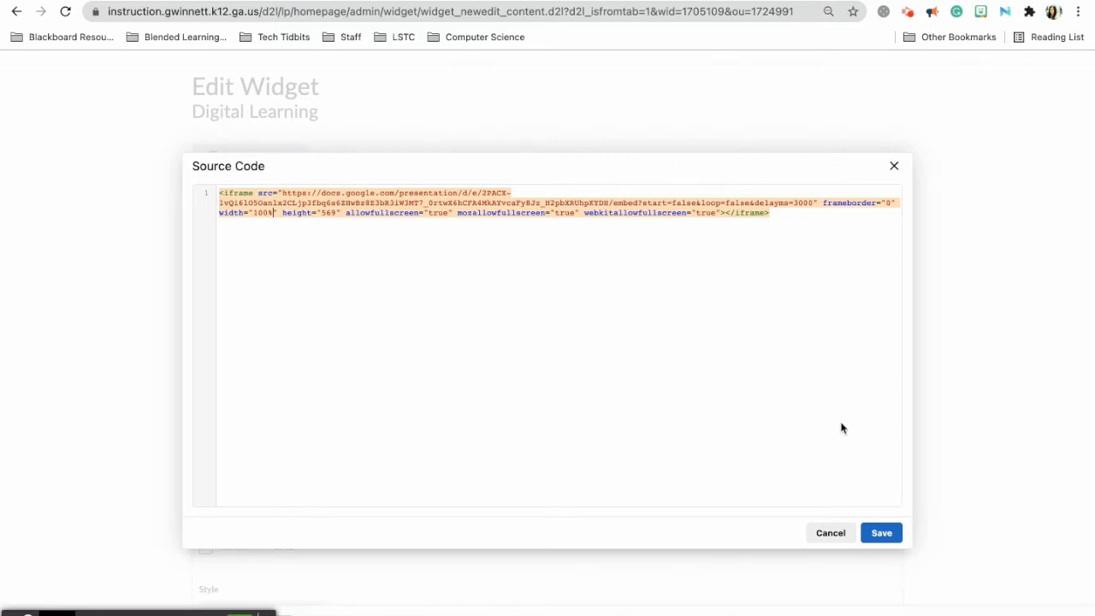
left_click(889, 535)
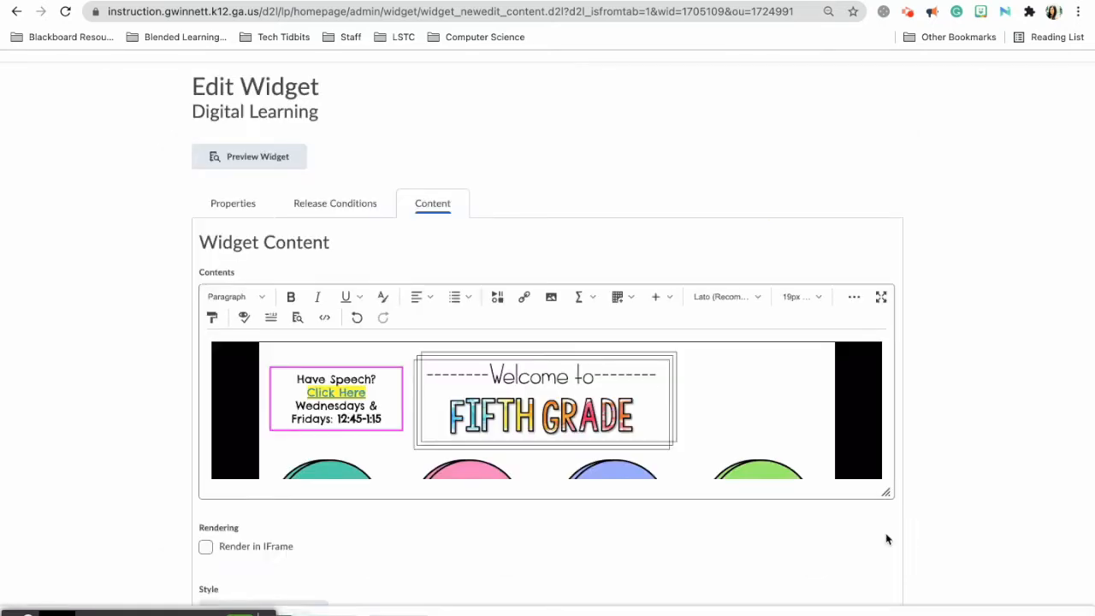
Check the Fifth Grade slides preview, then save and close the Digital Learning widget.
scroll(750, 445, "down", 3)
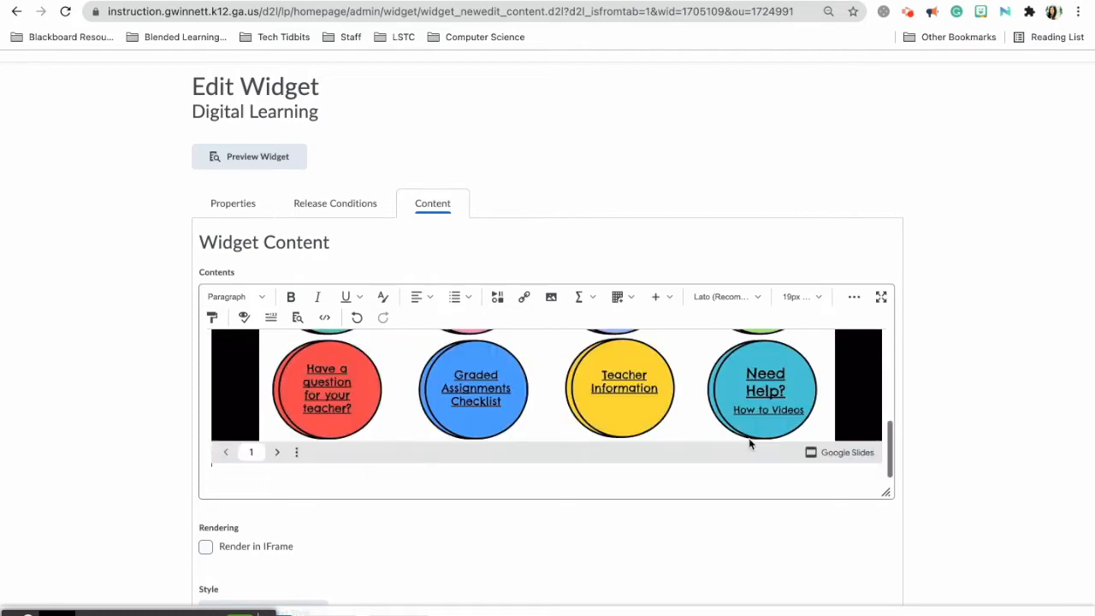
scroll(526, 417, "up", 3)
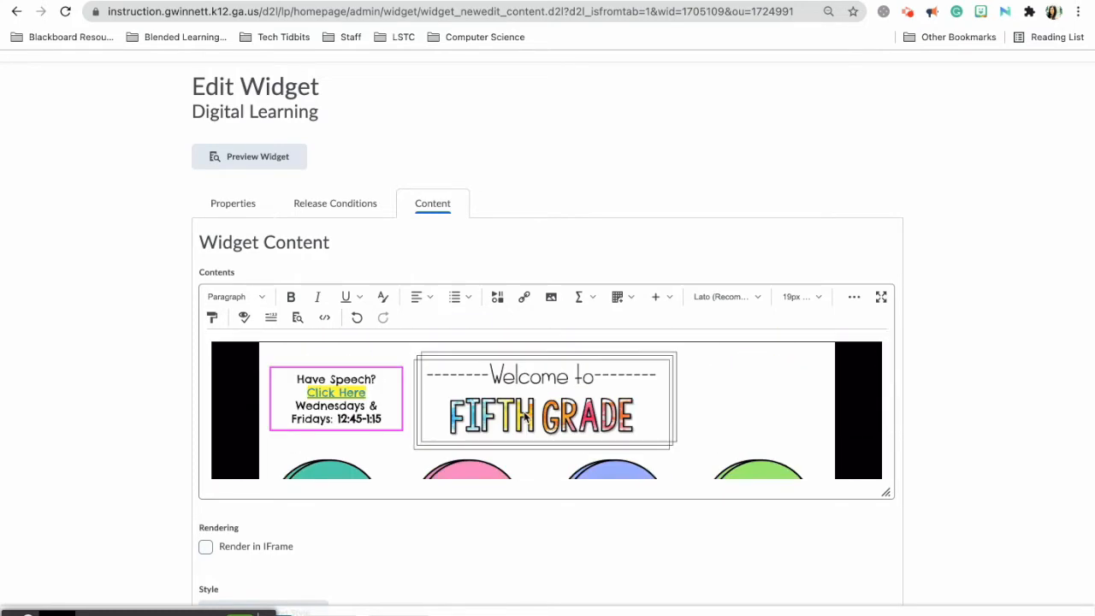
scroll(525, 425, "down", 3)
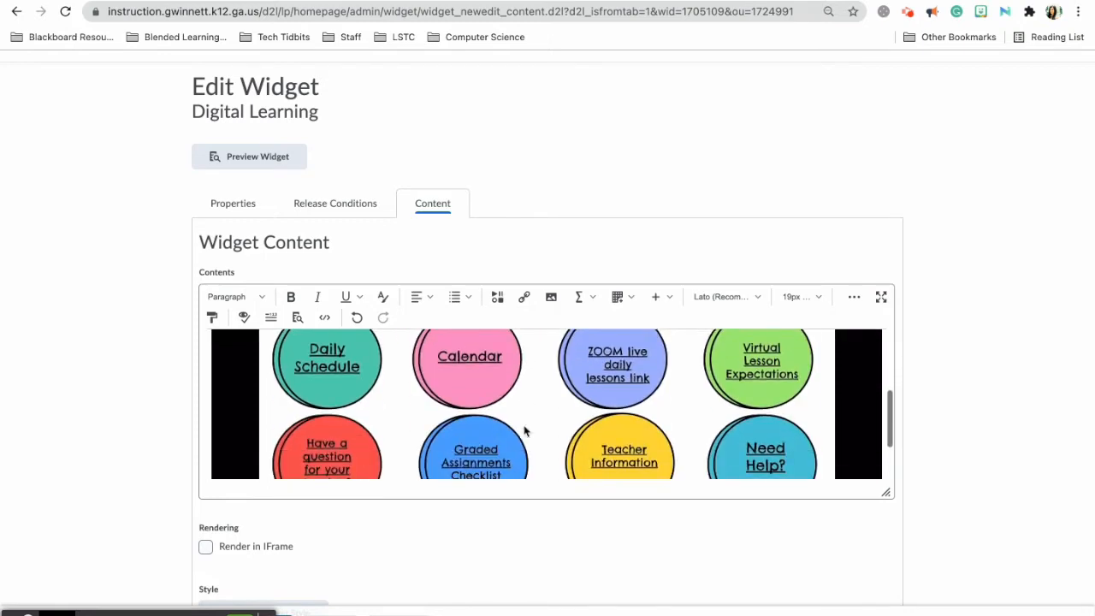
scroll(525, 431, "up", 3)
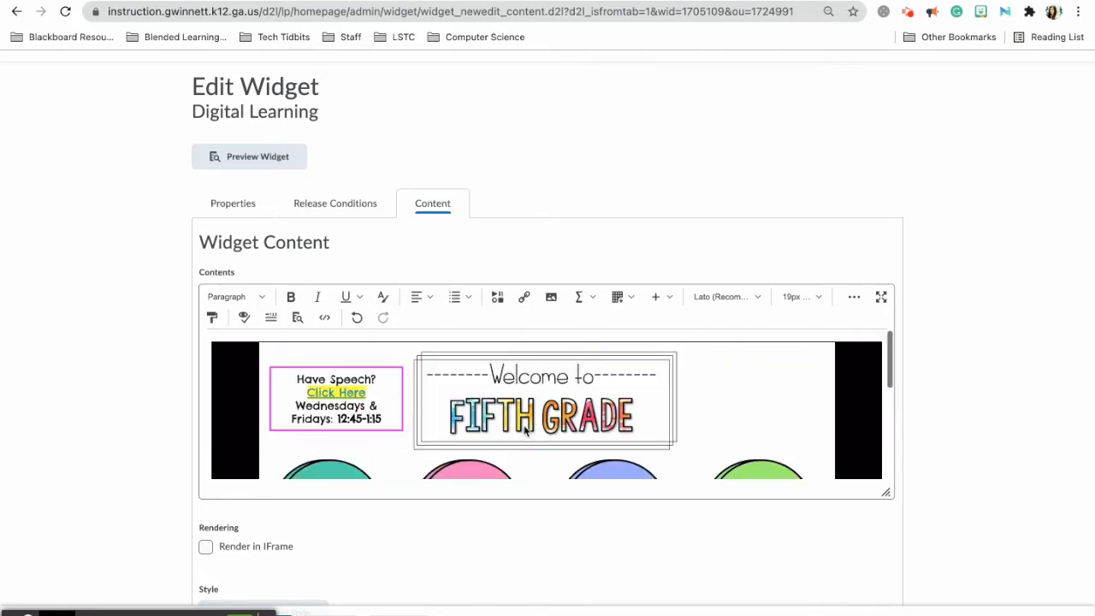
left_click(246, 613)
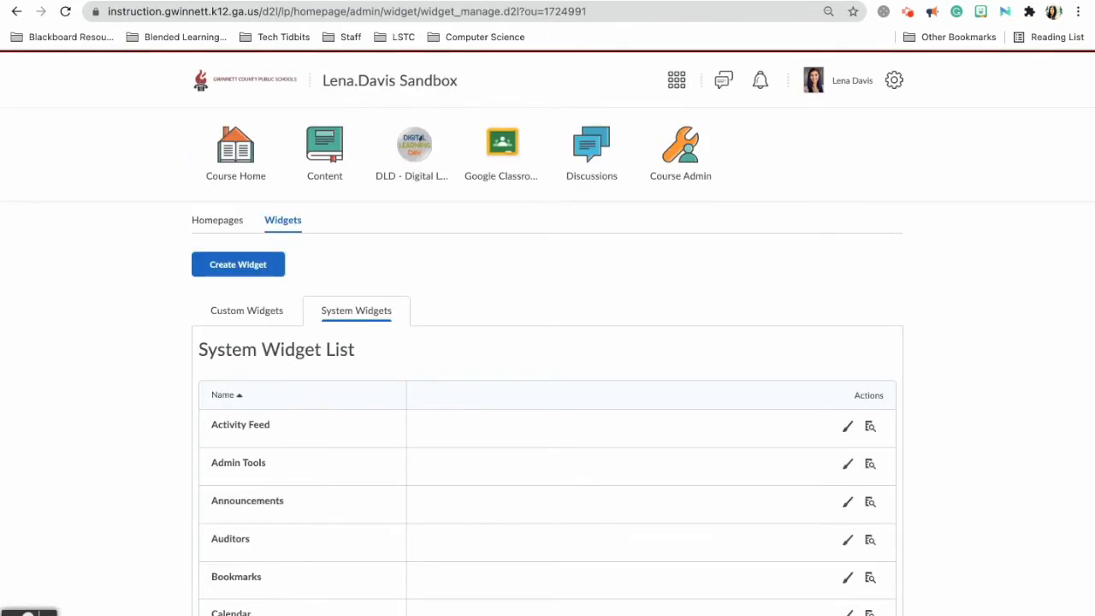
Go to Course Home and scroll through the page to check the Digital Learning widget's slides.
left_click(252, 172)
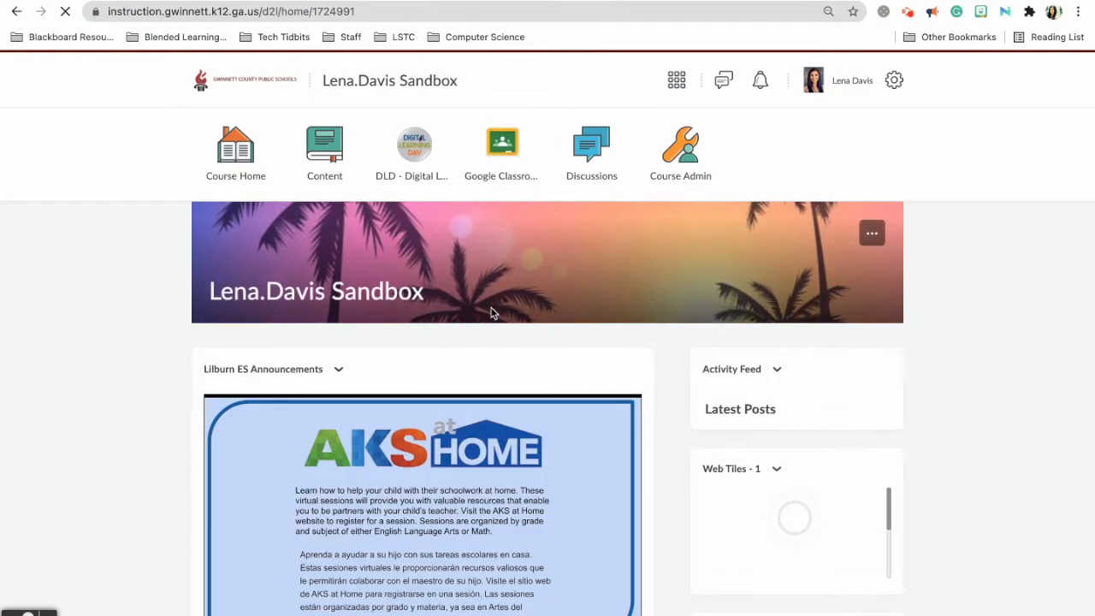
scroll(492, 313, "down", 3)
scroll(492, 313, "down", 12)
scroll(492, 314, "up", 1)
scroll(492, 313, "up", 1)
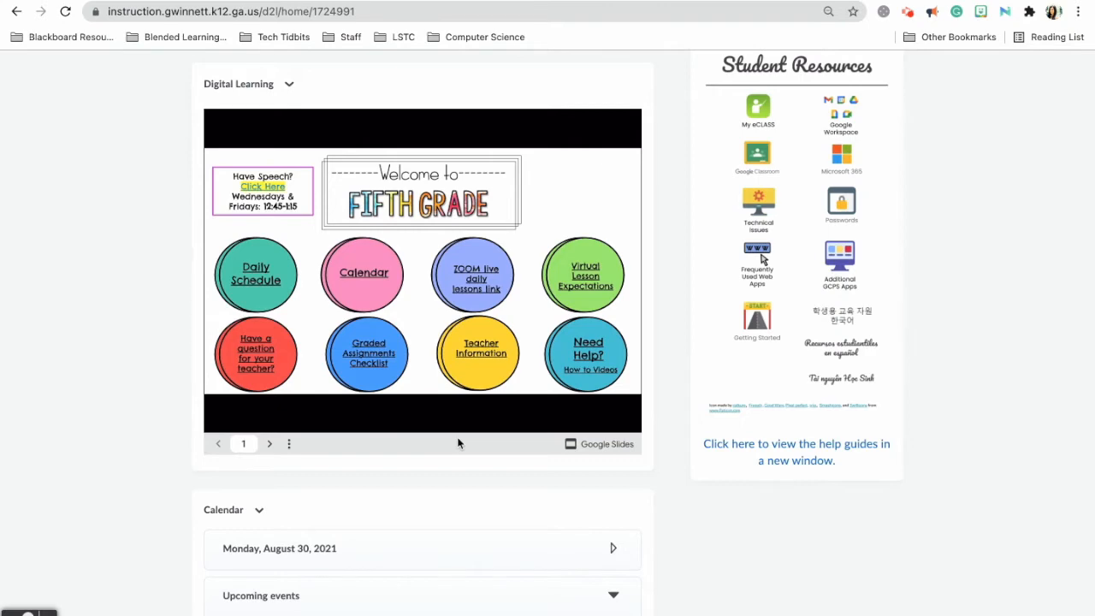
scroll(458, 443, "up", 3)
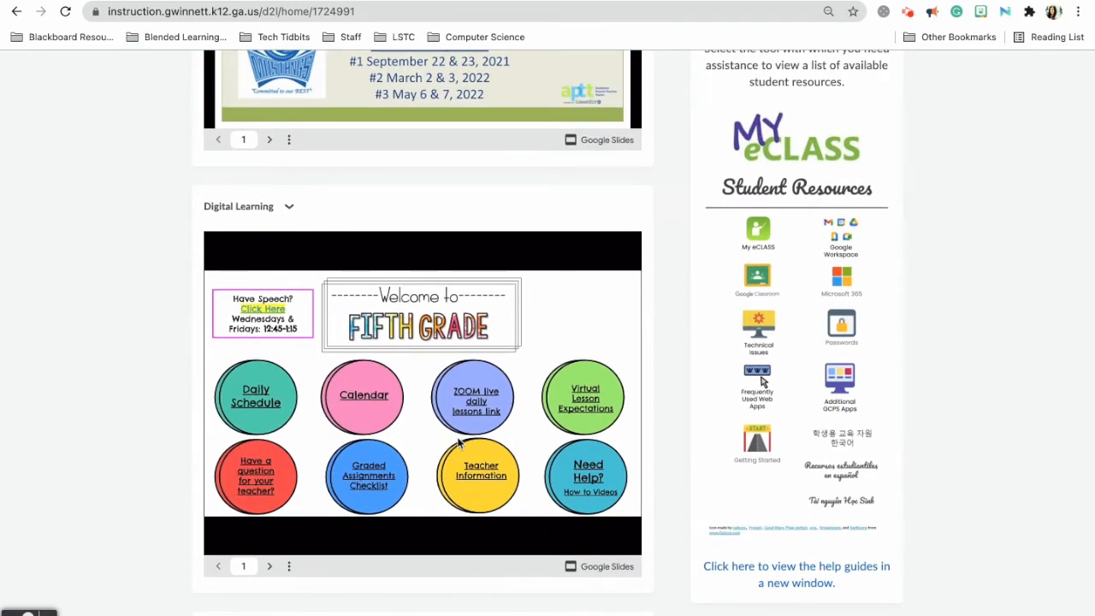
scroll(458, 443, "up", 20)
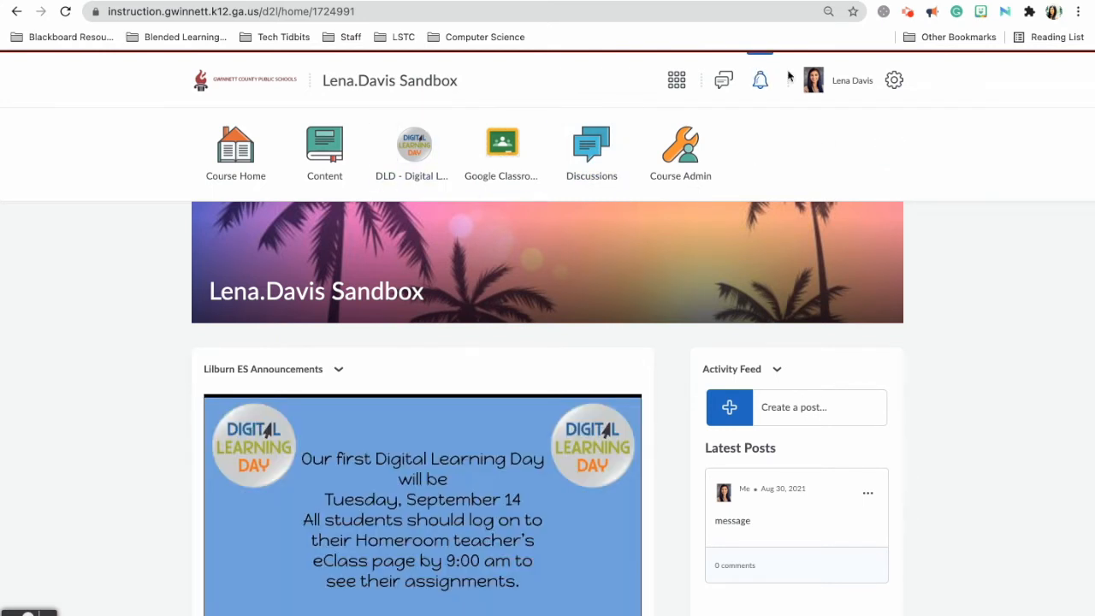
Edit the course navbar and bring up the DLD - Digital Learning Day link's properties.
left_click(892, 133)
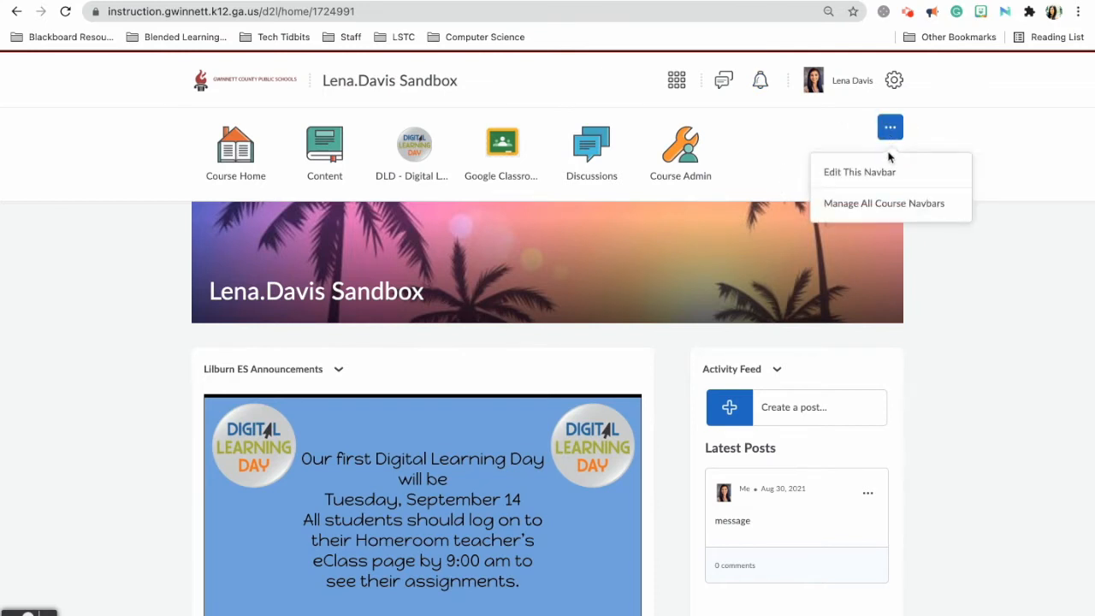
left_click(889, 177)
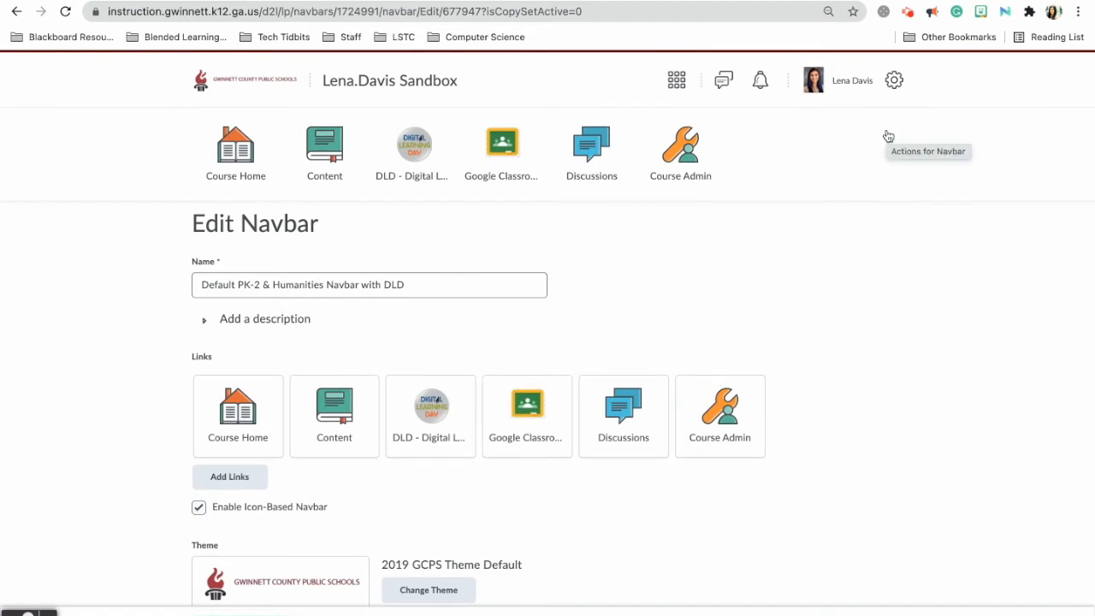
scroll(876, 412, "down", 2)
scroll(876, 412, "up", 2)
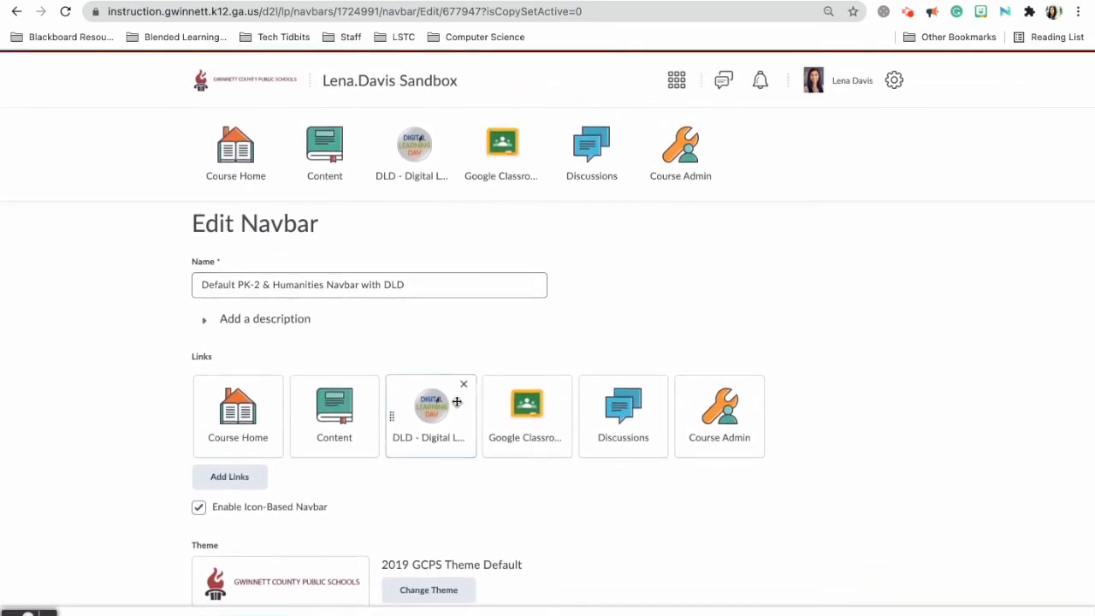
mouse_move(429, 425)
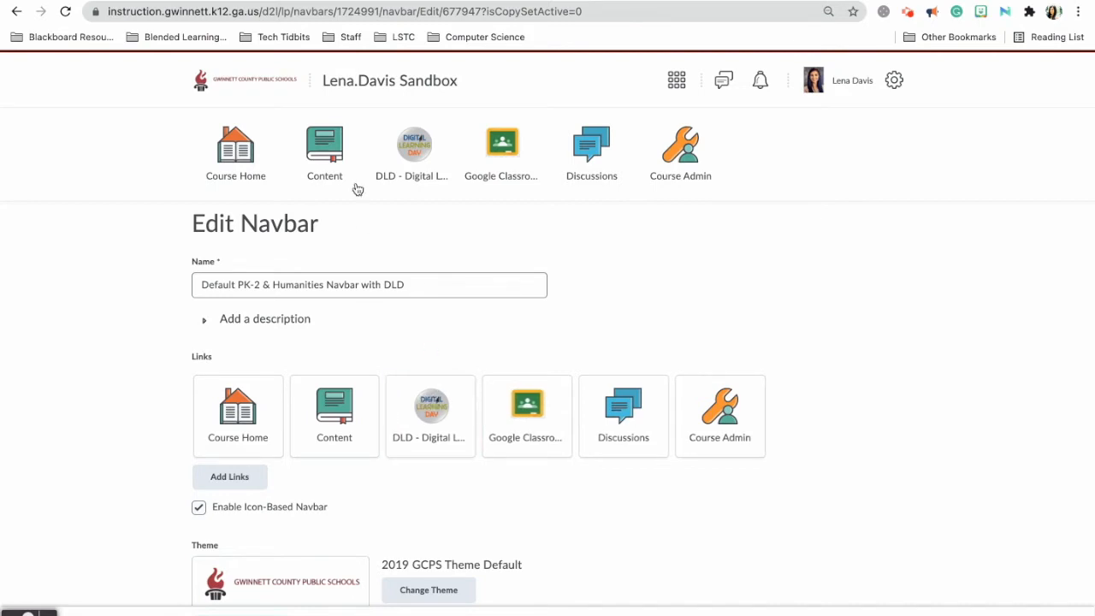
mouse_move(428, 406)
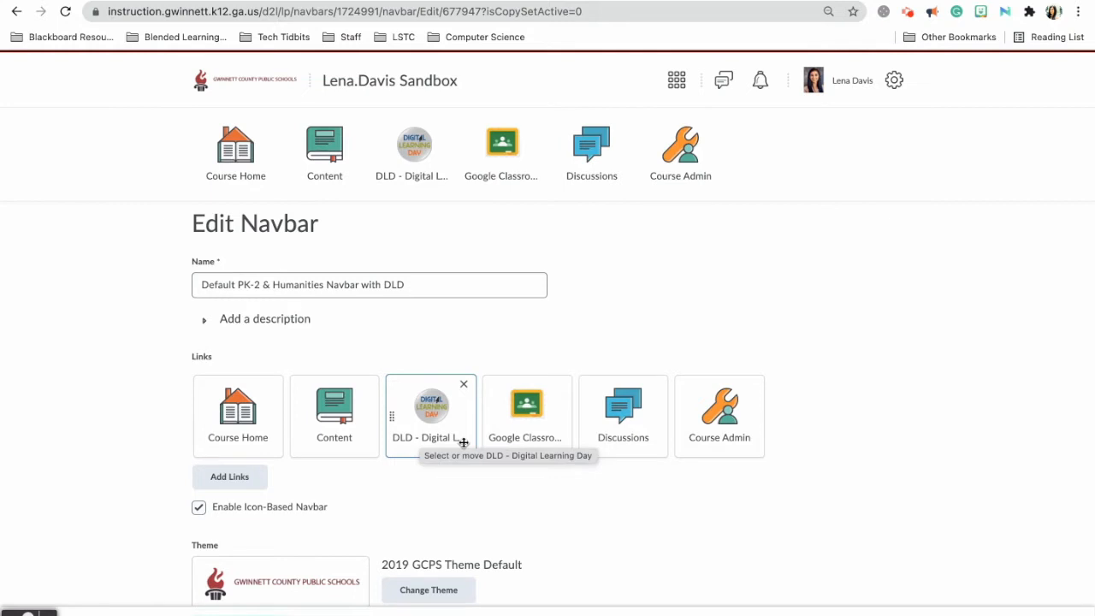
left_click(424, 420)
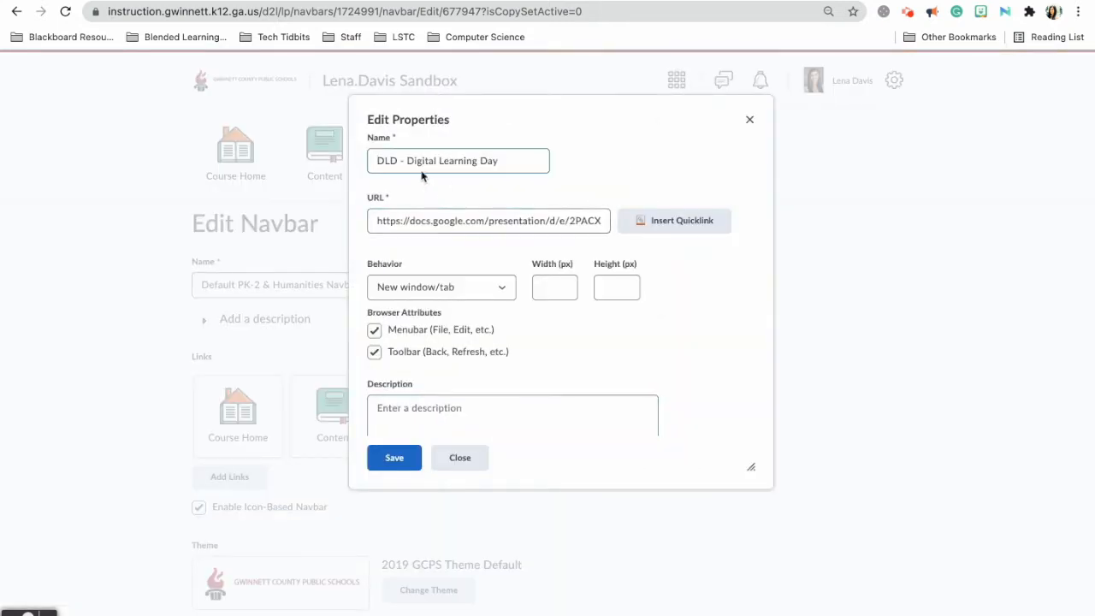
Start a Url quicklink for the DLD link, then go to the presentation's Publish to the web settings.
left_click(667, 230)
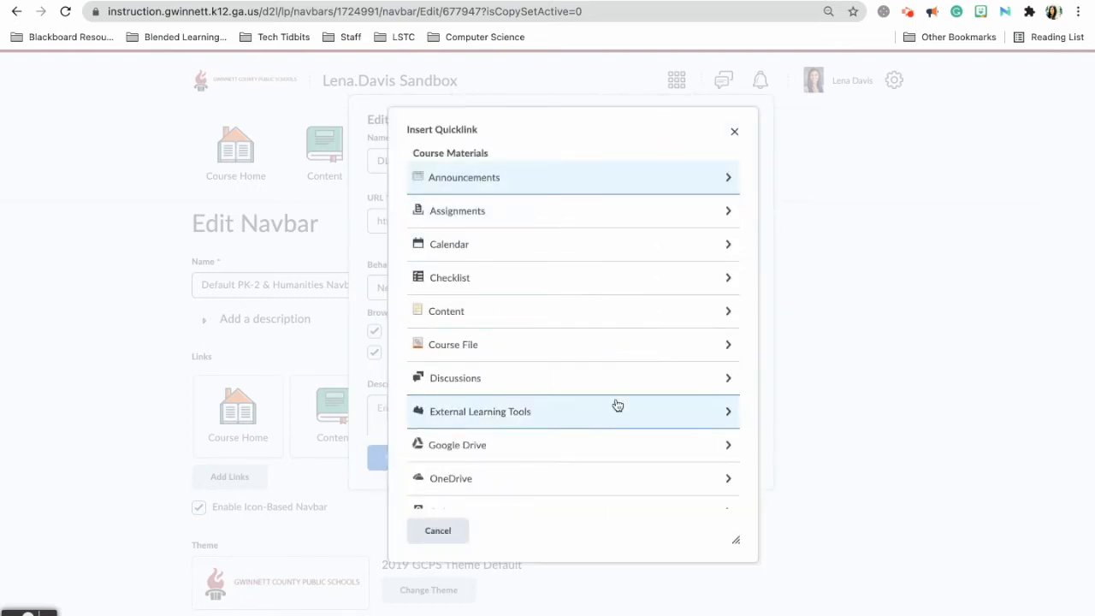
scroll(617, 405, "down", 5)
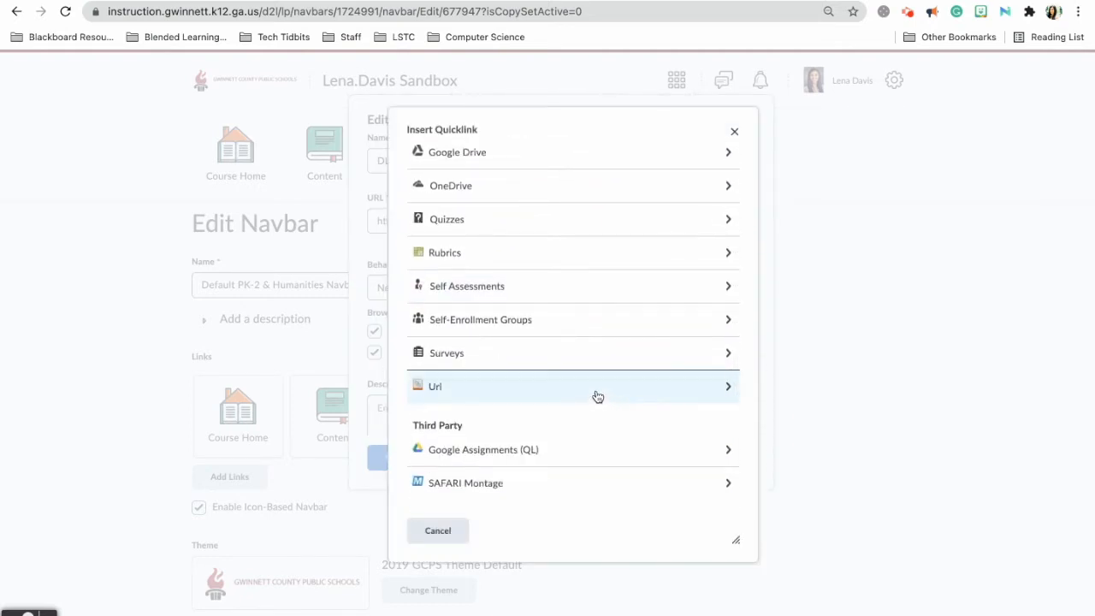
left_click(597, 395)
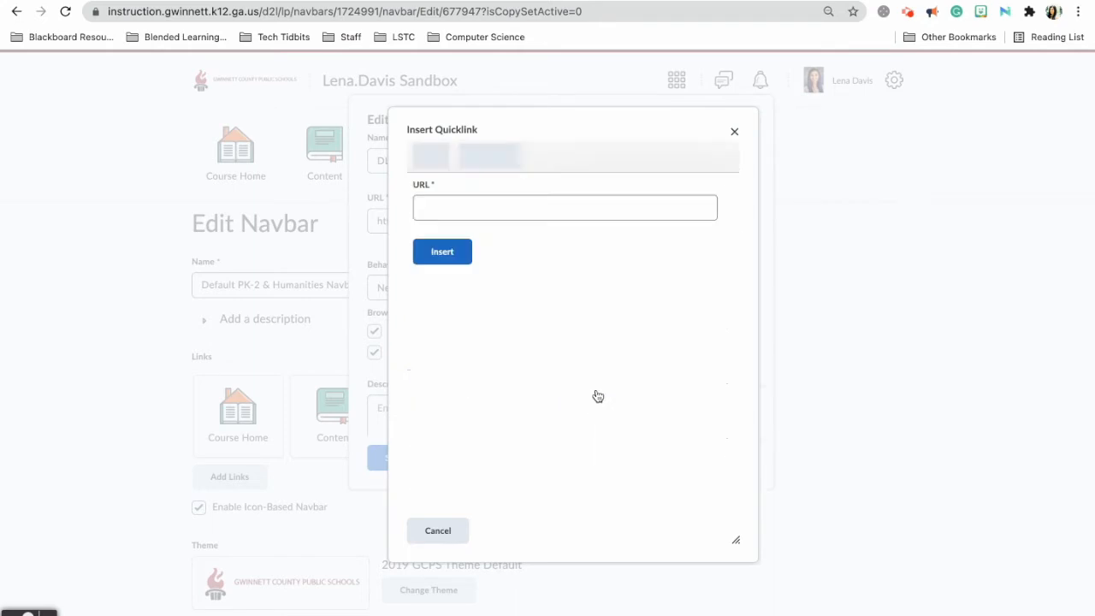
left_click(545, 202)
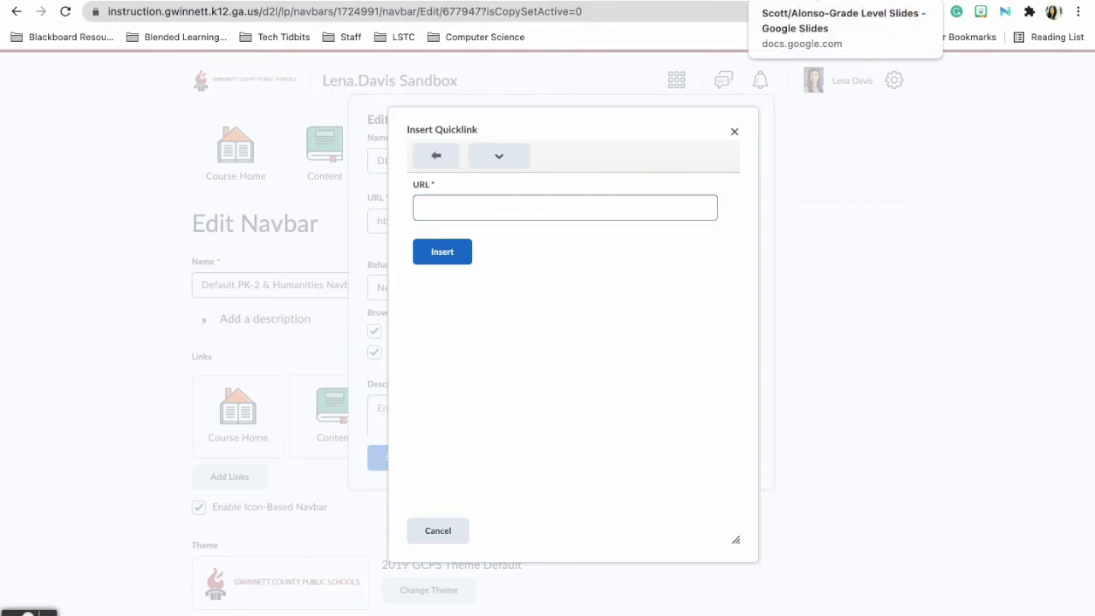
left_click(813, 1)
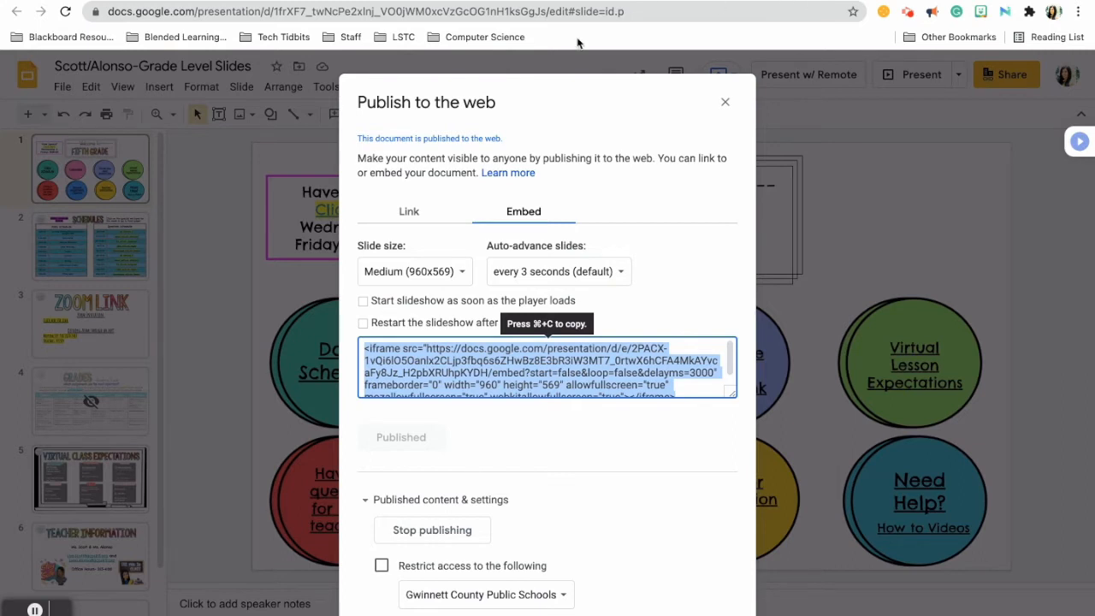
Select and copy the presentation's published web link from the Link tab, then return to eCLASS.
left_click(435, 219)
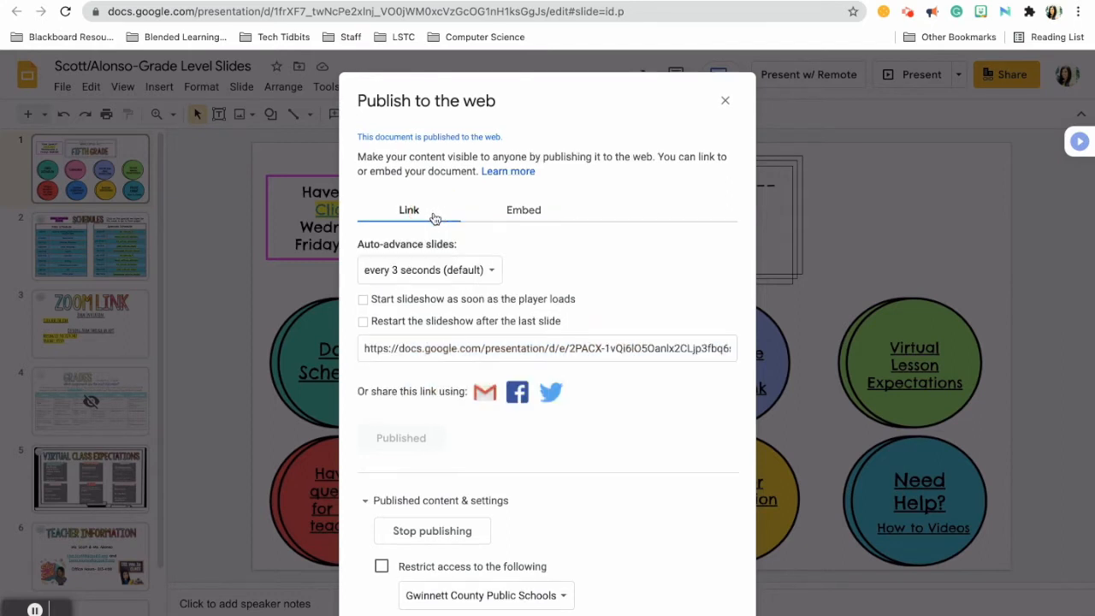
left_click(412, 353)
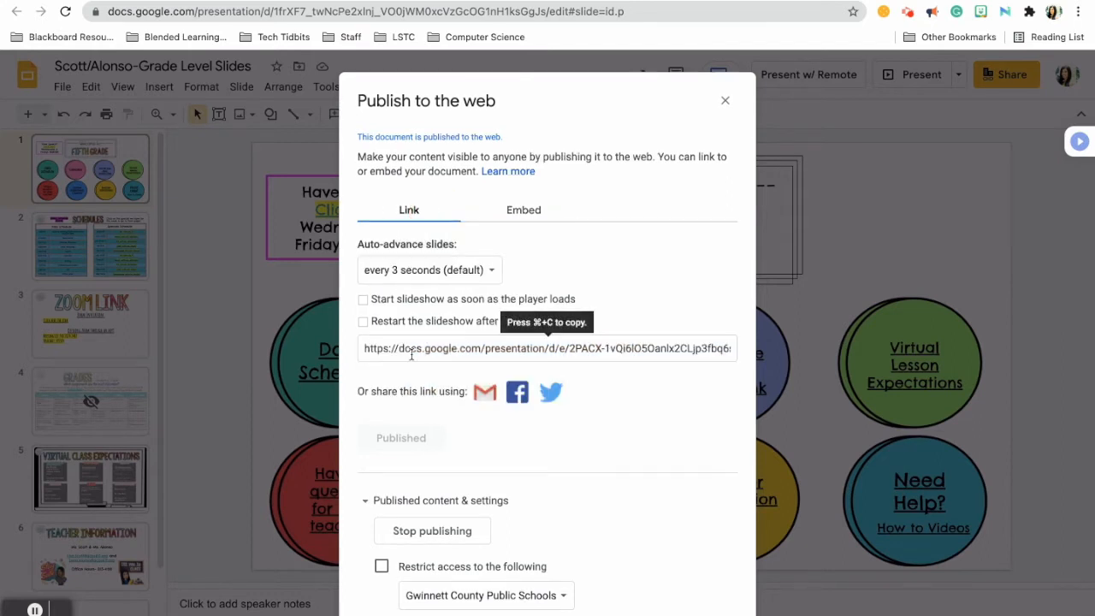
left_click(414, 352)
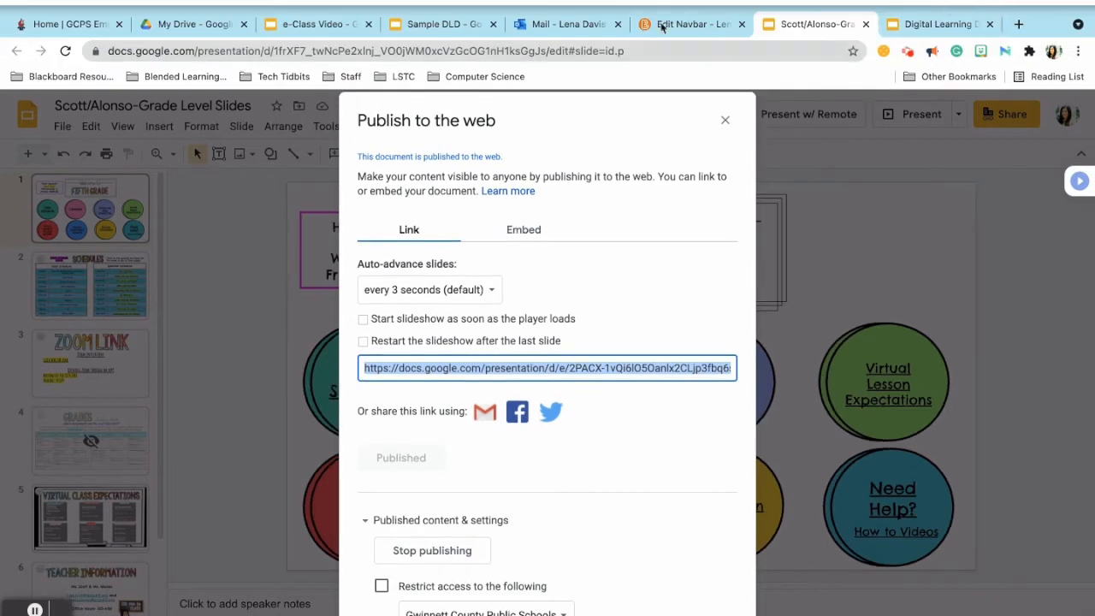
left_click(663, 25)
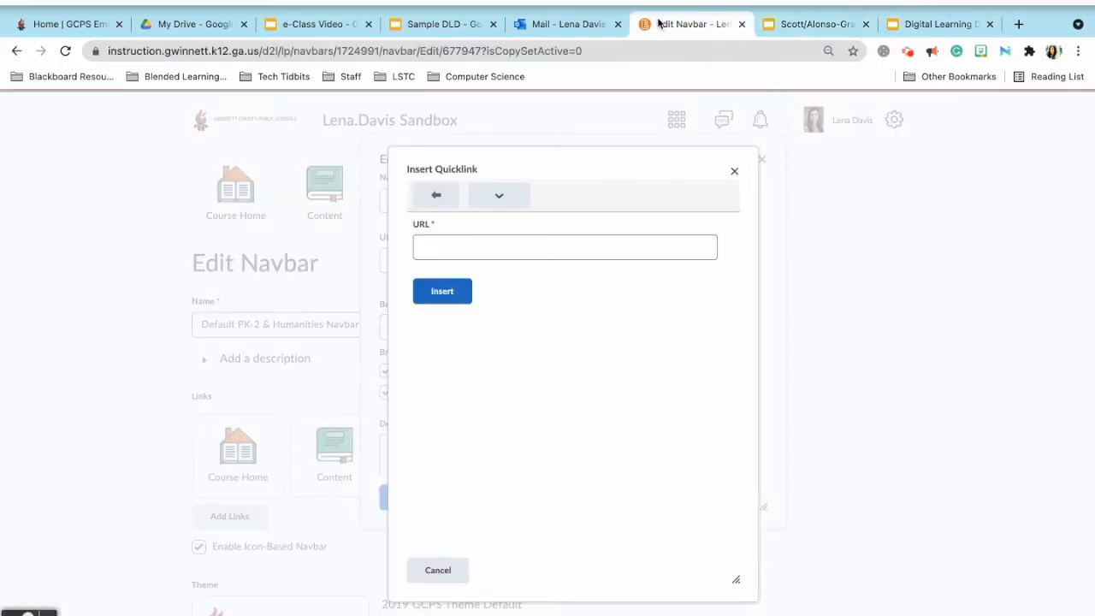
Paste the published slides link into the Url quicklink and insert it into the DLD link.
left_click(506, 208)
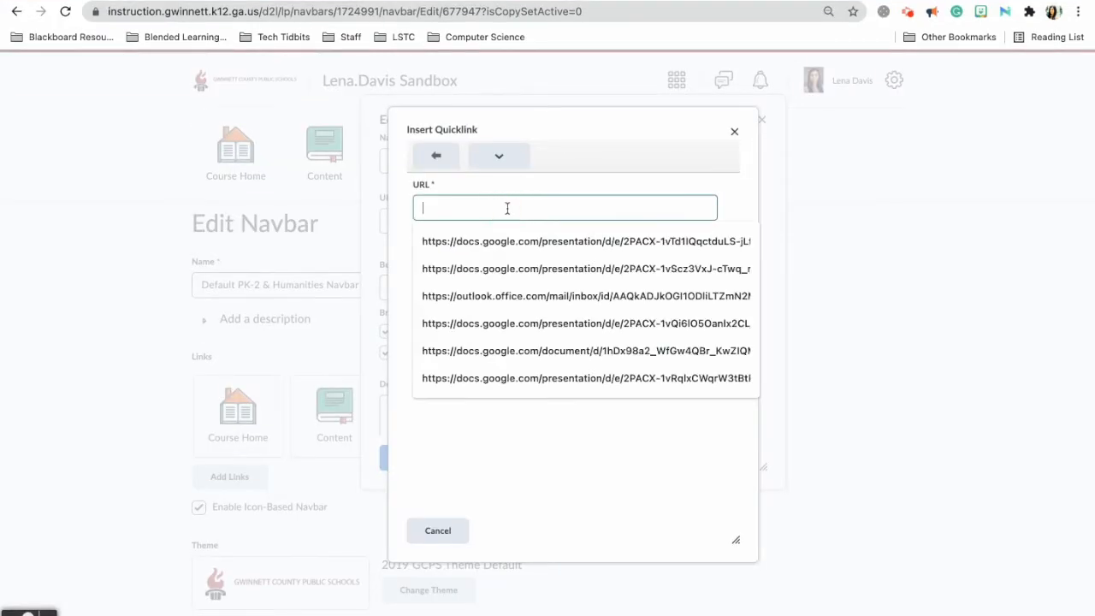
key("super+v")
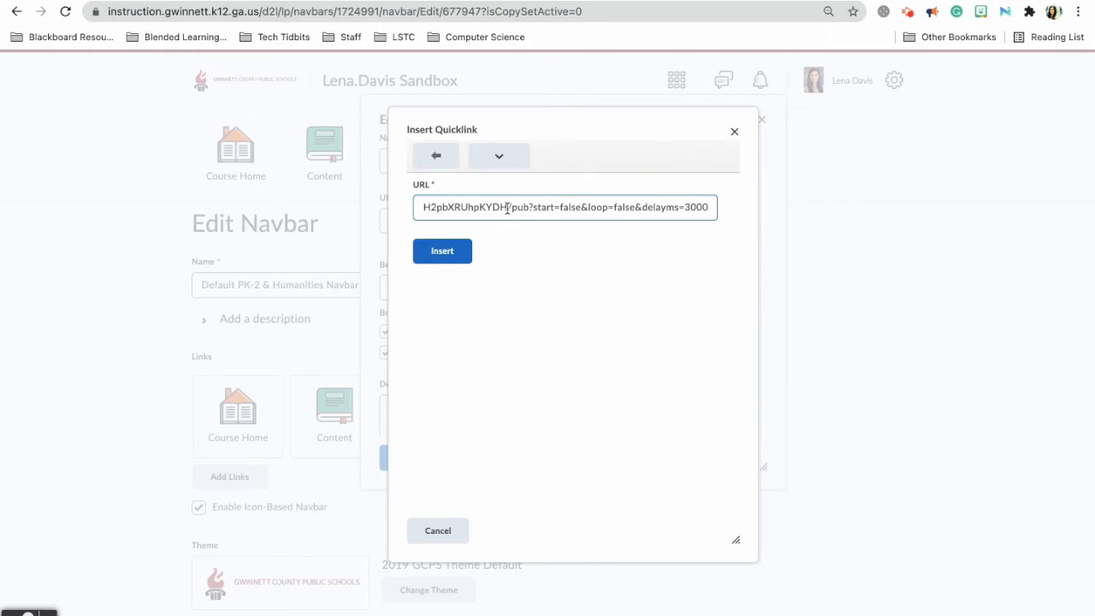
left_click(444, 261)
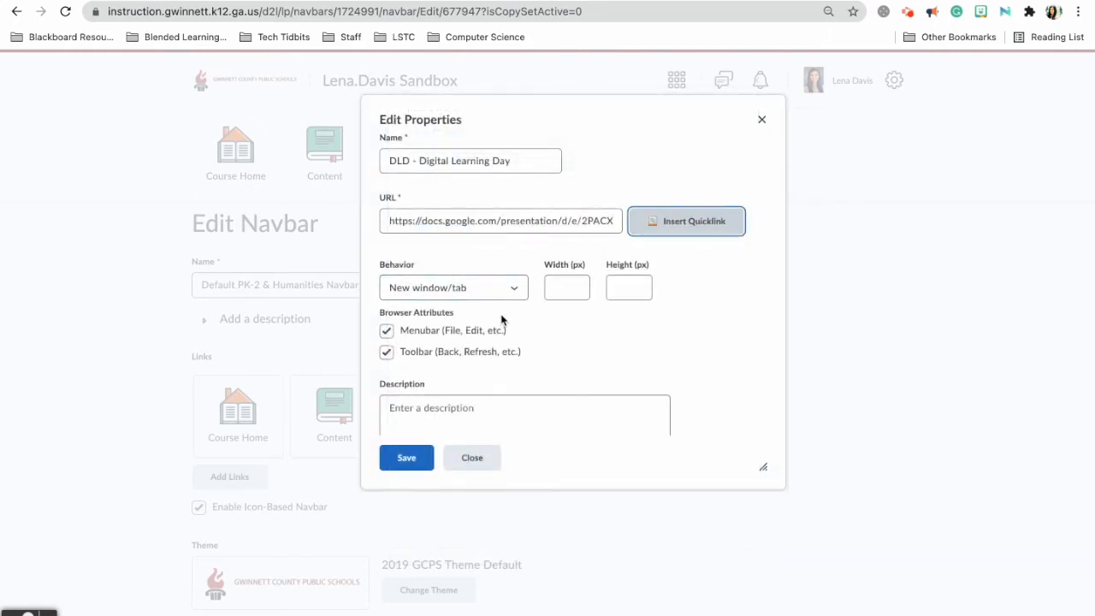
Keep the link's Behavior as New window/tab, save its properties, and save the navbar.
left_click(436, 295)
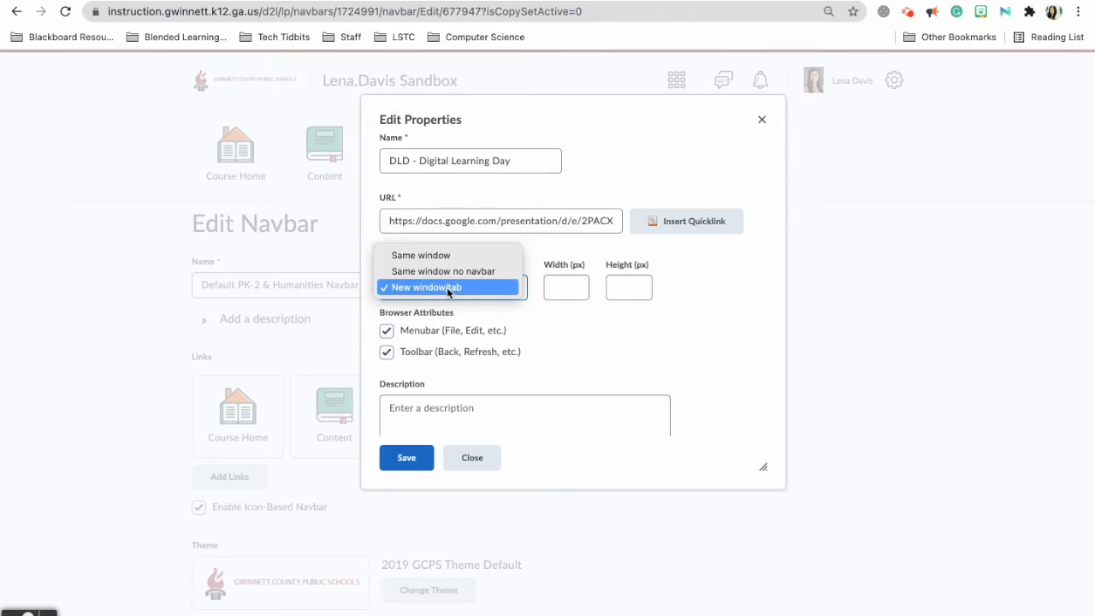
left_click(448, 291)
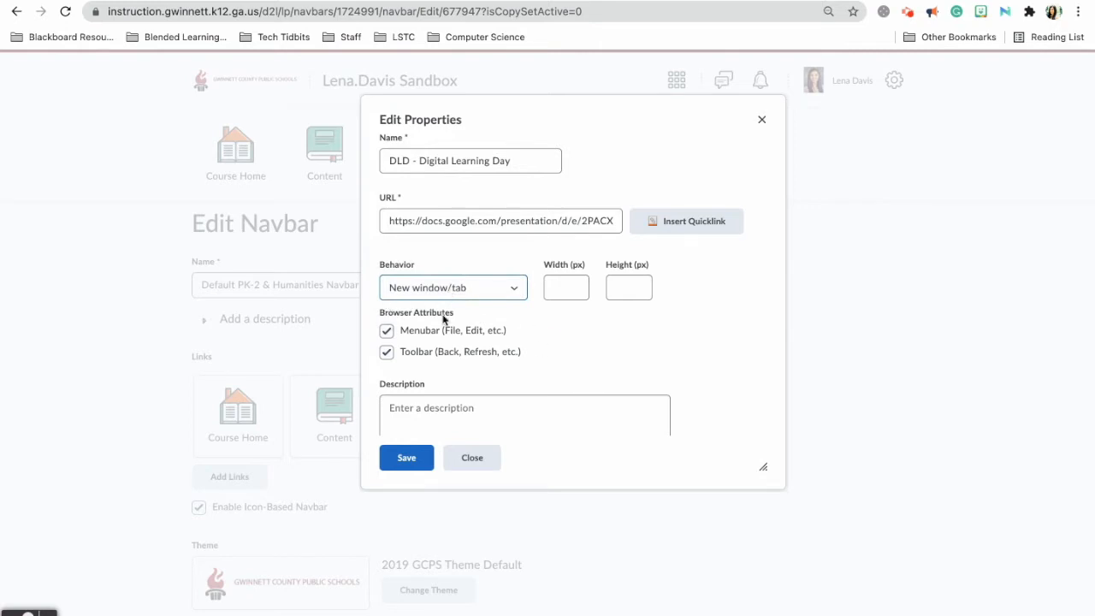
left_click(397, 459)
scroll(396, 442, "down", 1)
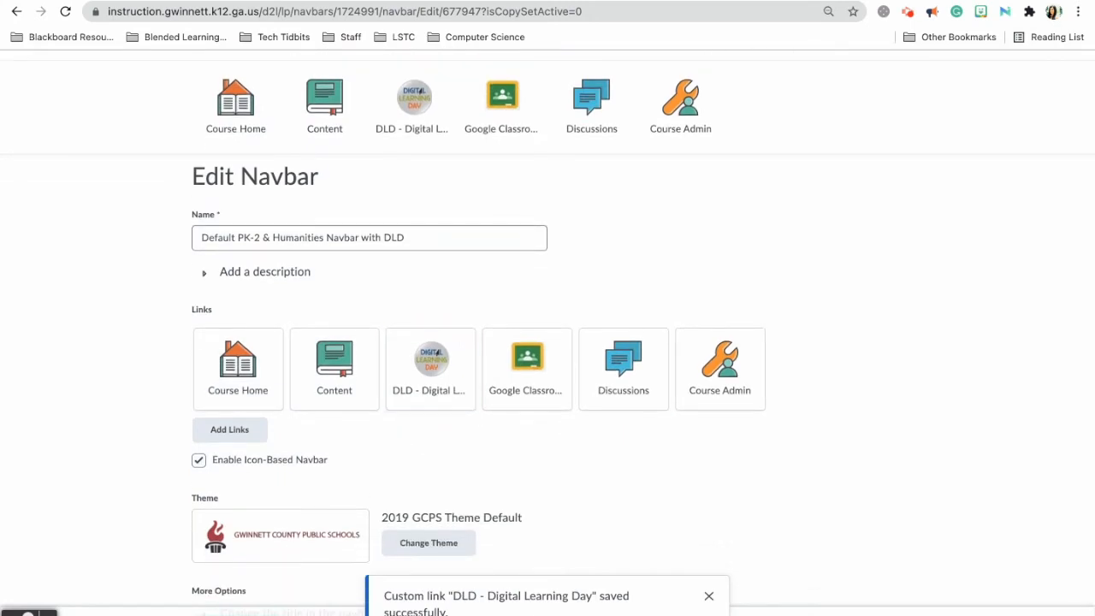
left_click(255, 615)
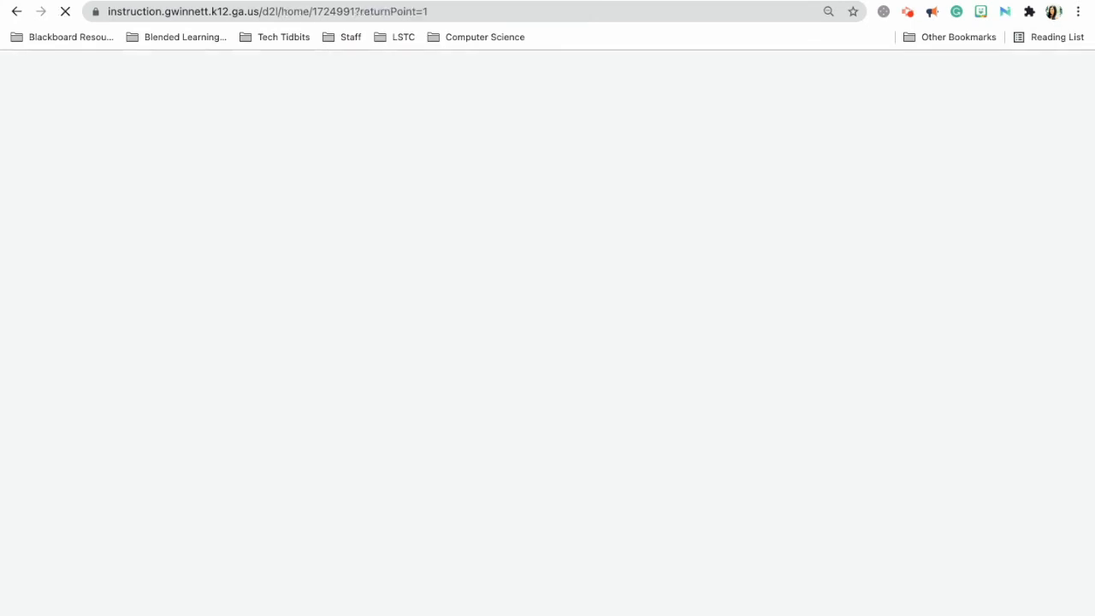
Scroll the reloaded sandbox course homepage carrying the updated DLD navbar.
scroll(487, 359, "down", 1)
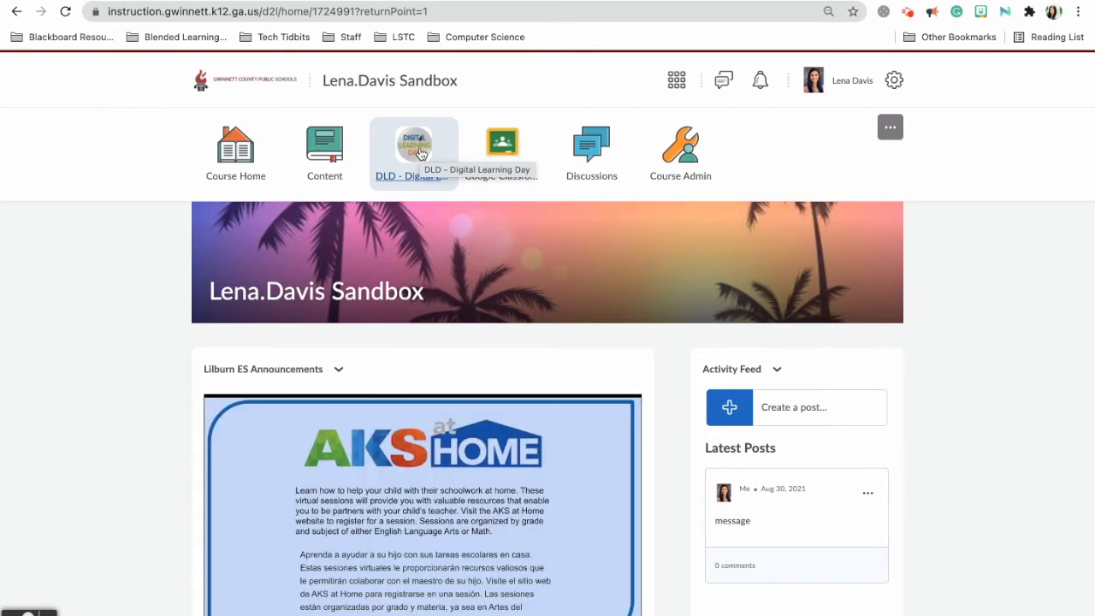
Check that the DLD - Digital Learning Day link opens the Welcome to Fifth Grade slides, then return.
left_click(419, 152)
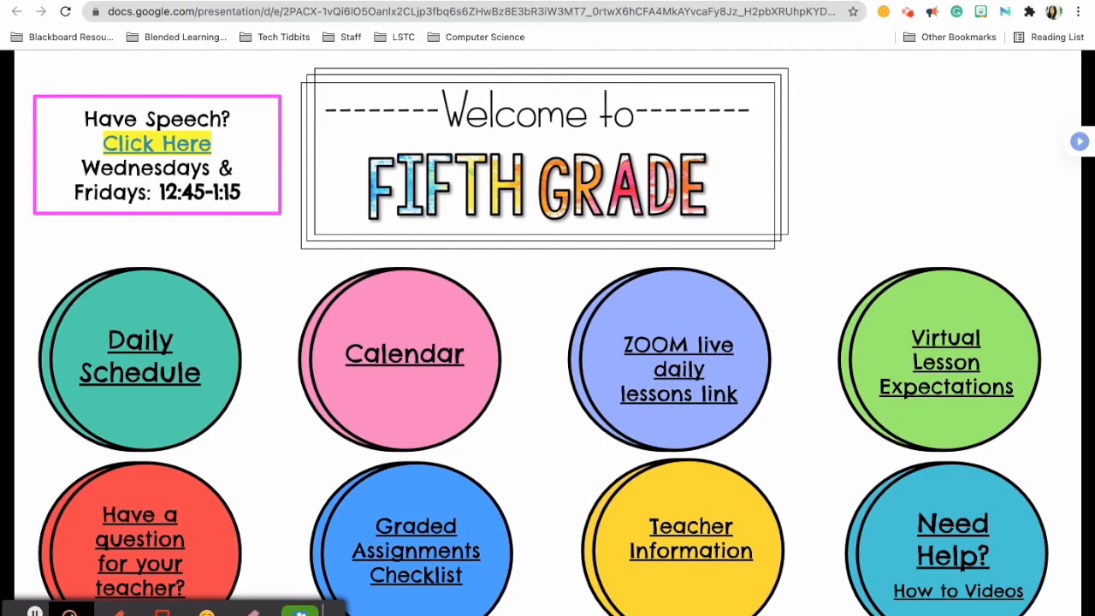
left_click(676, 0)
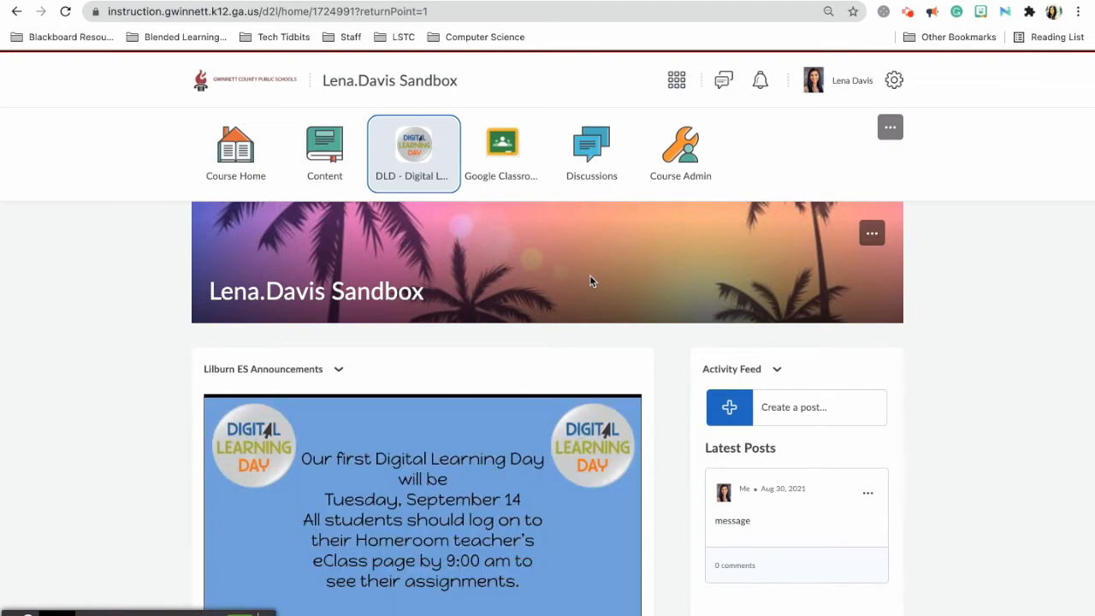
scroll(589, 280, "down", 10)
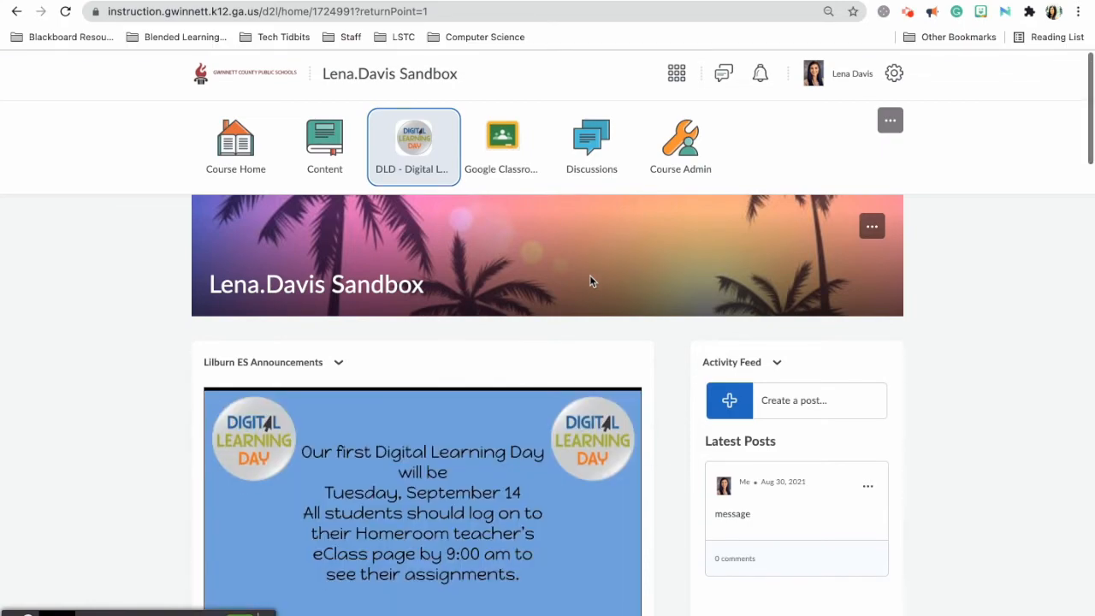
scroll(589, 280, "down", 10)
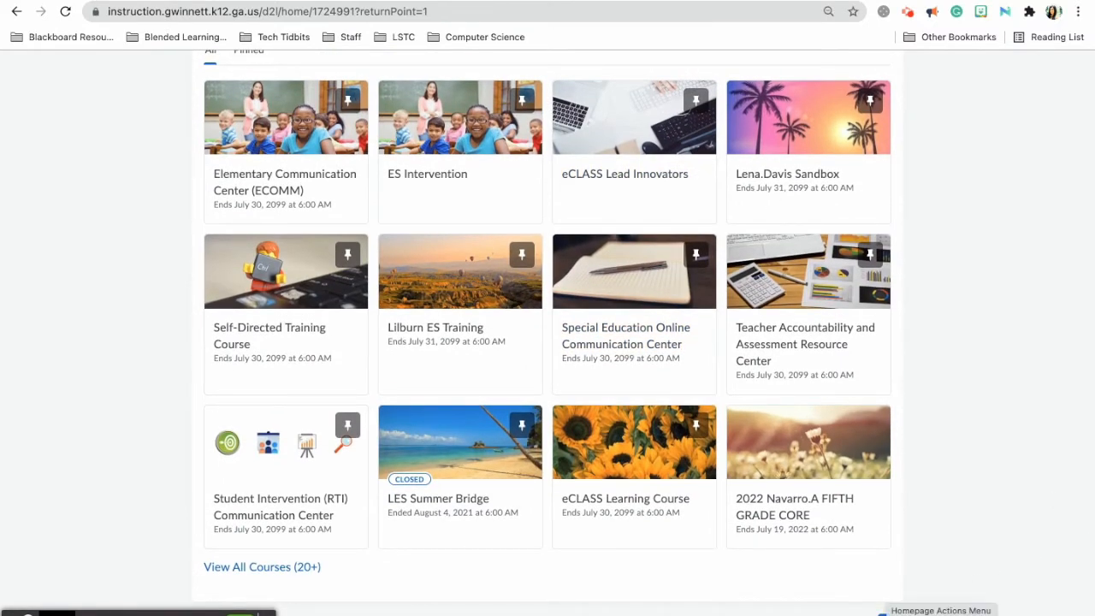
Edit the course homepage and move Lilburn ES Announcements to the top of its column.
left_click(890, 613)
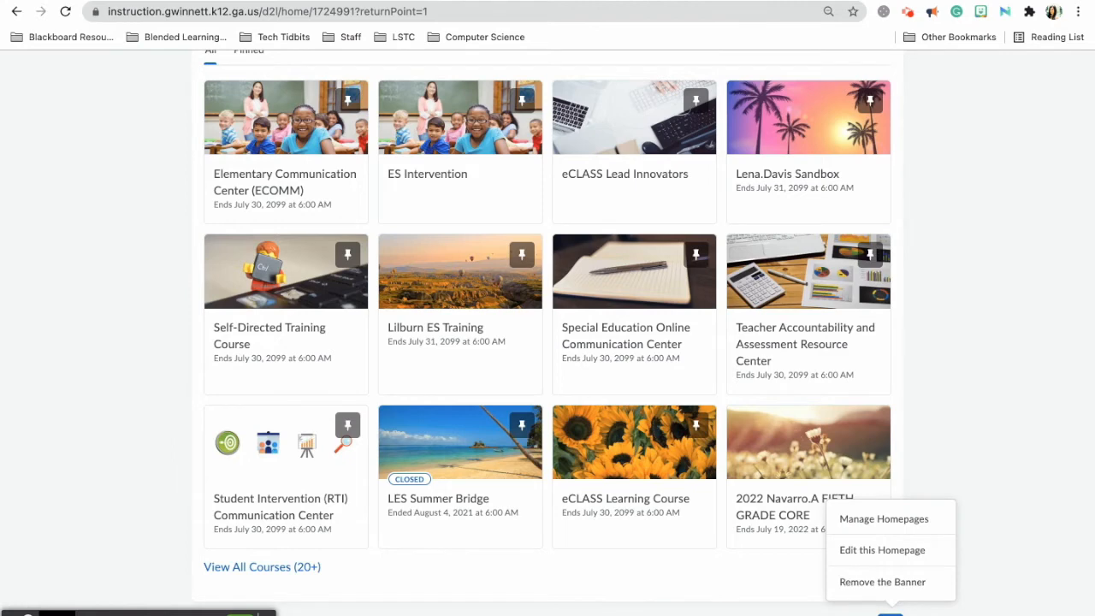
left_click(890, 550)
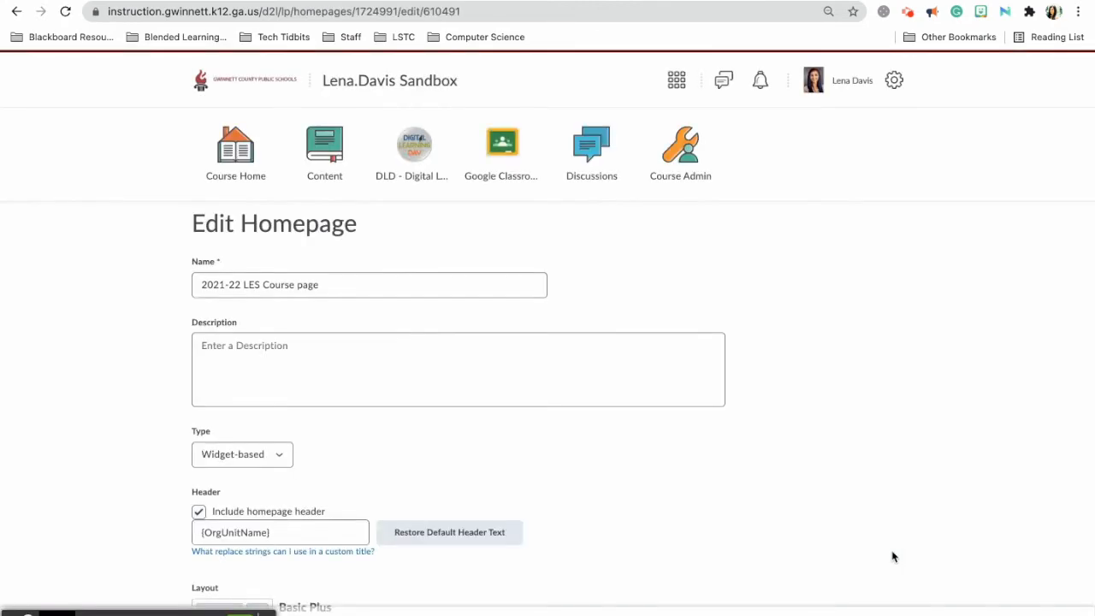
scroll(712, 545, "down", 2)
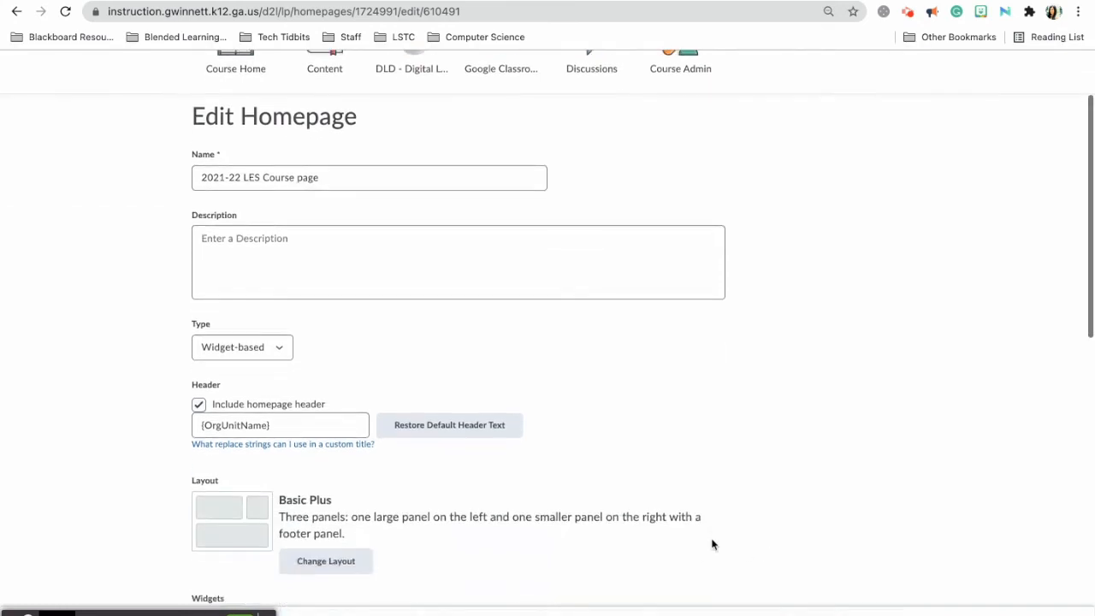
scroll(711, 545, "down", 2)
scroll(712, 545, "down", 4)
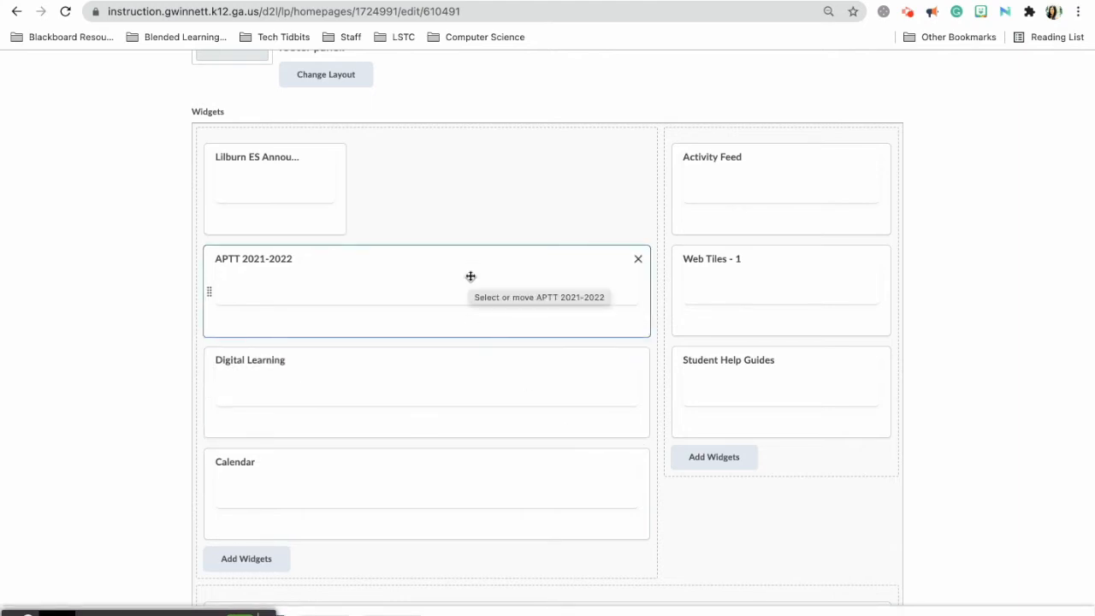
left_click_drag(282, 185, 293, 494)
left_click_drag(300, 420, 288, 187)
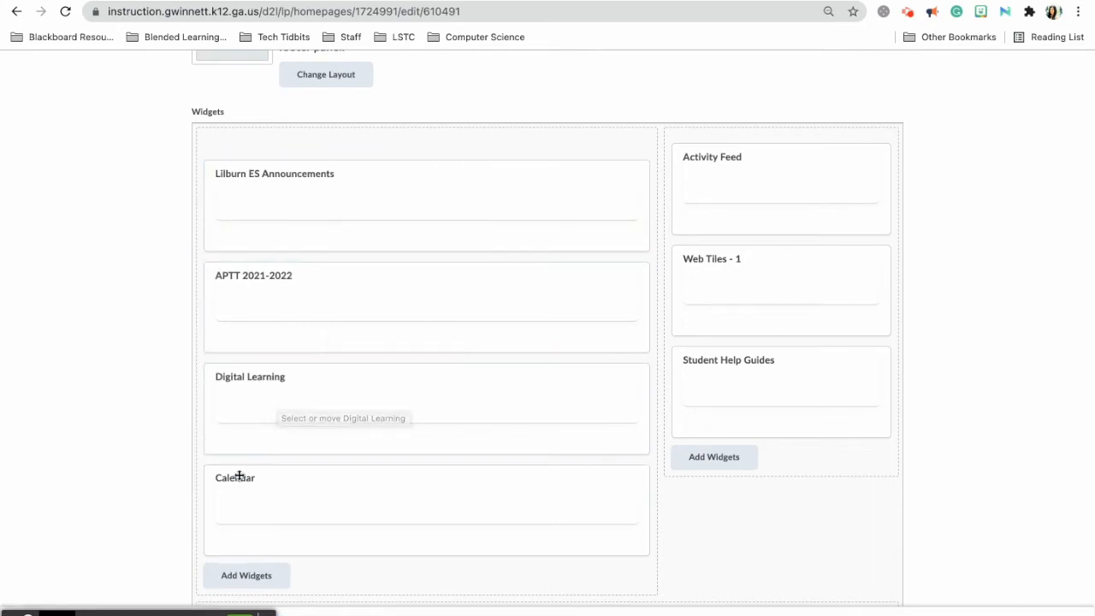
Remove the Activity Feed widget from the right panel and bring up Add Widgets.
scroll(255, 509, "down", 3)
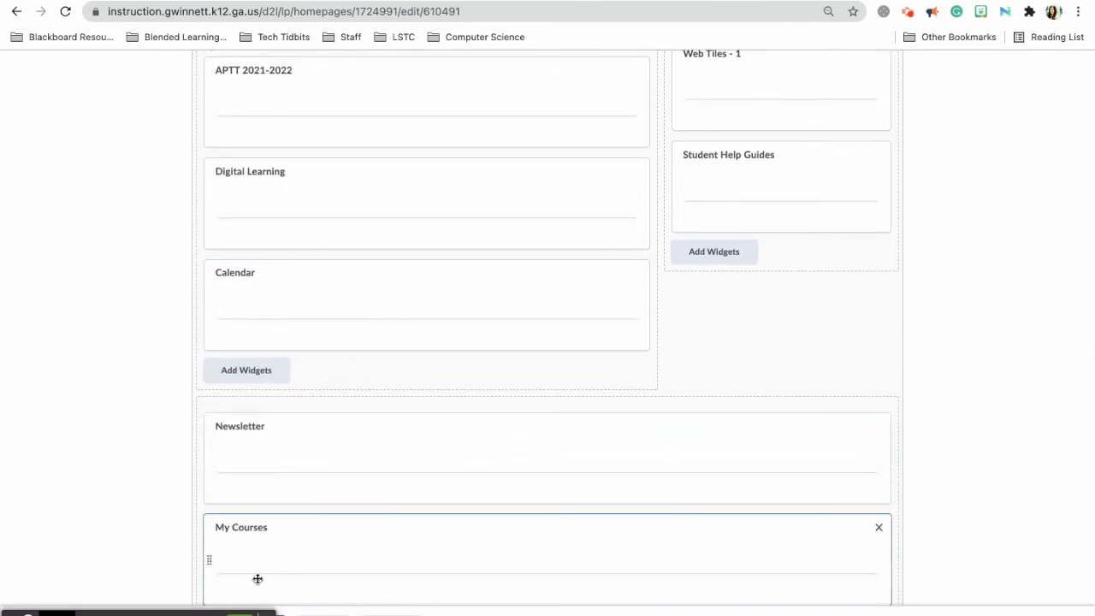
scroll(362, 342, "up", 4)
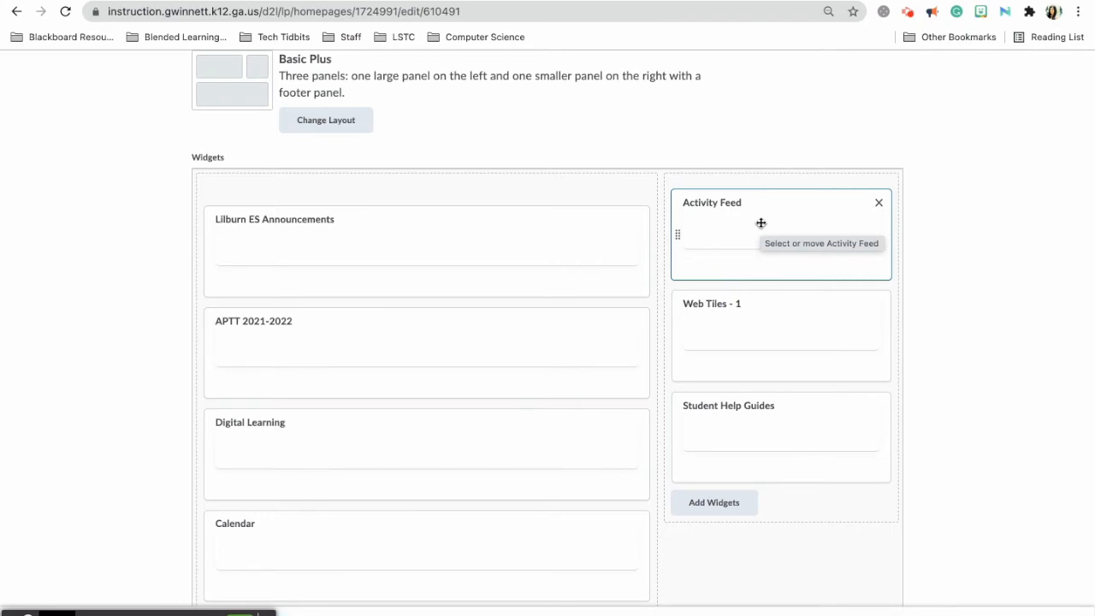
left_click(879, 205)
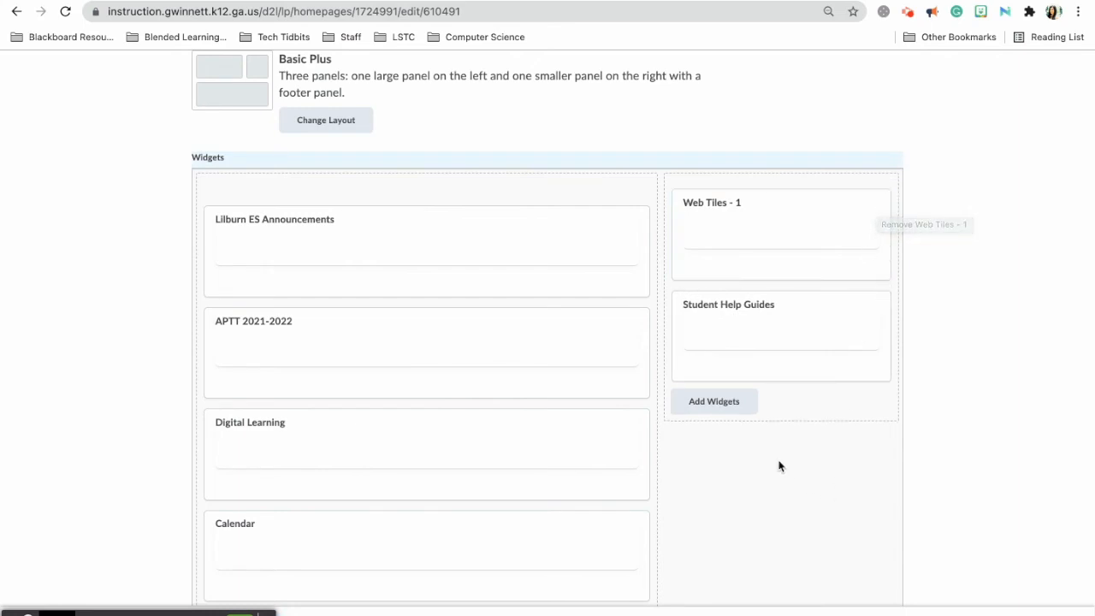
left_click(698, 402)
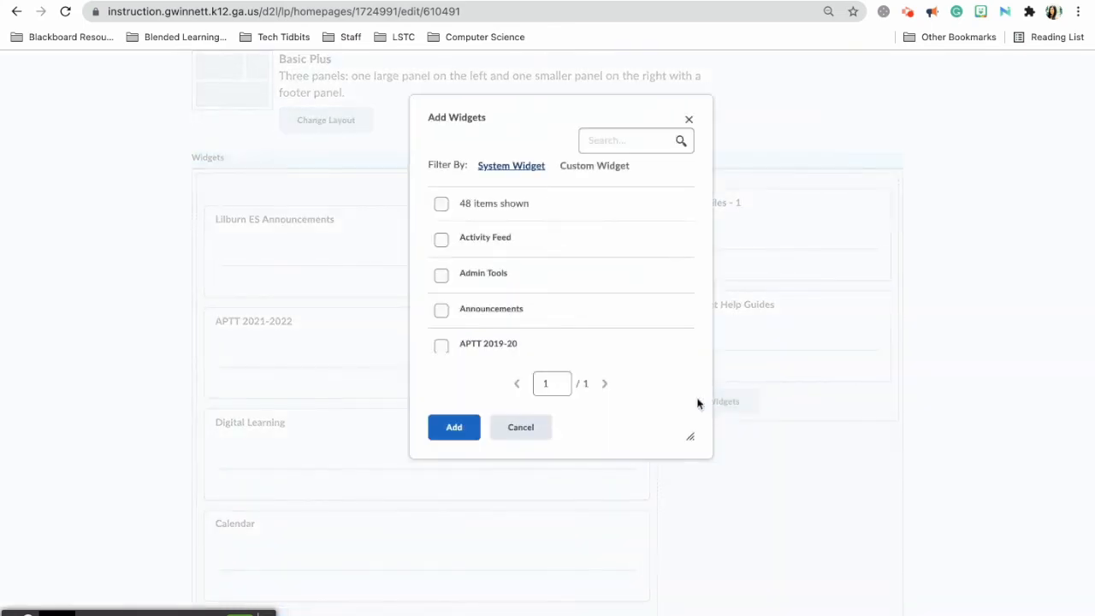
Add the Activity Feed widget and place it above Web Tiles - 1.
left_click(441, 239)
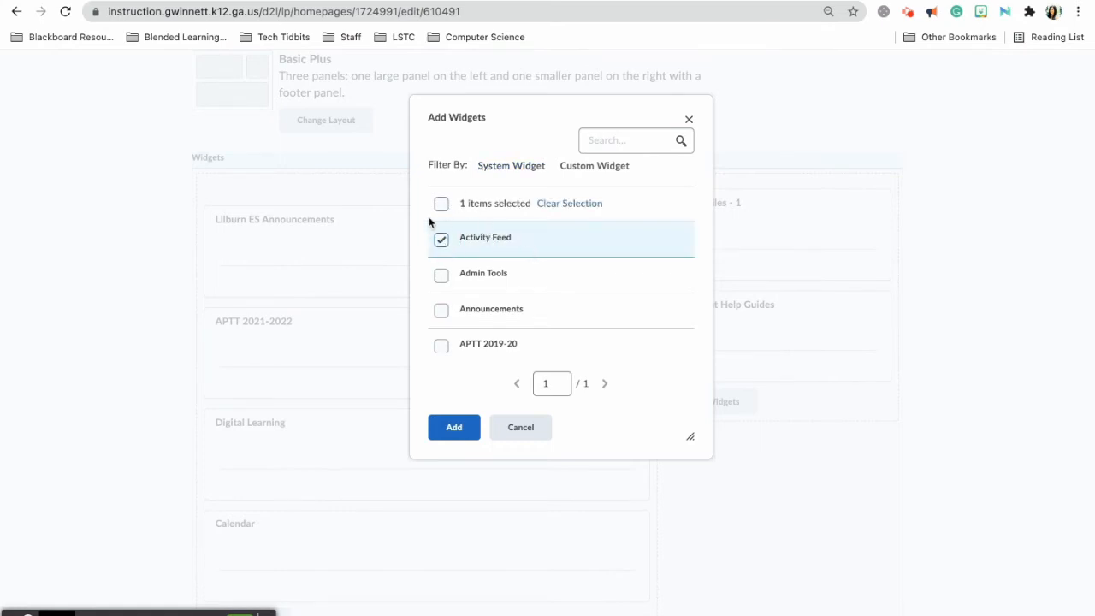
left_click(450, 436)
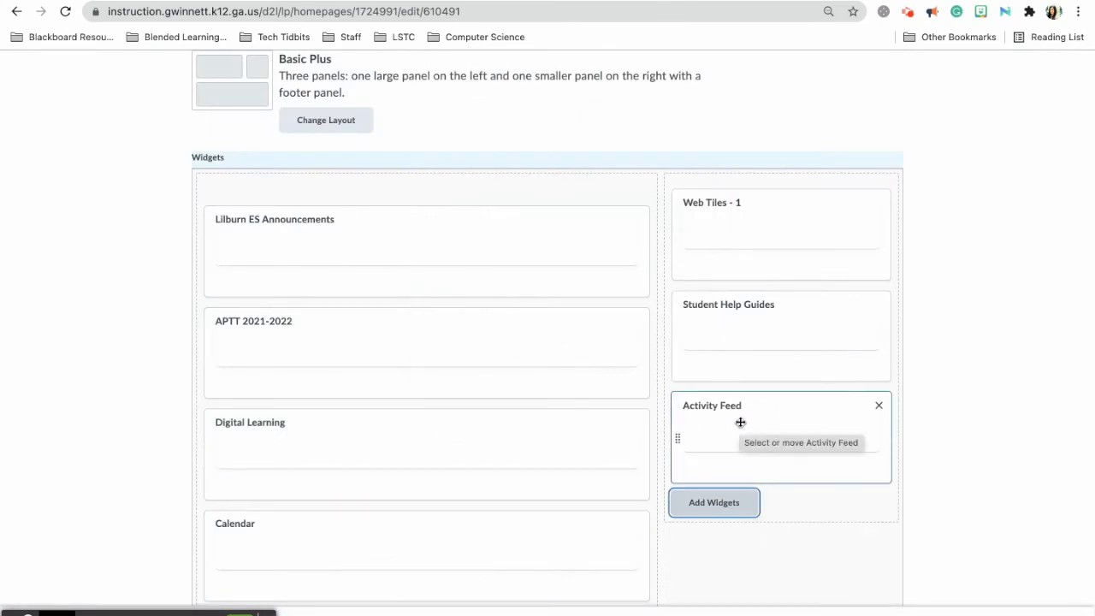
left_click_drag(740, 422, 742, 195)
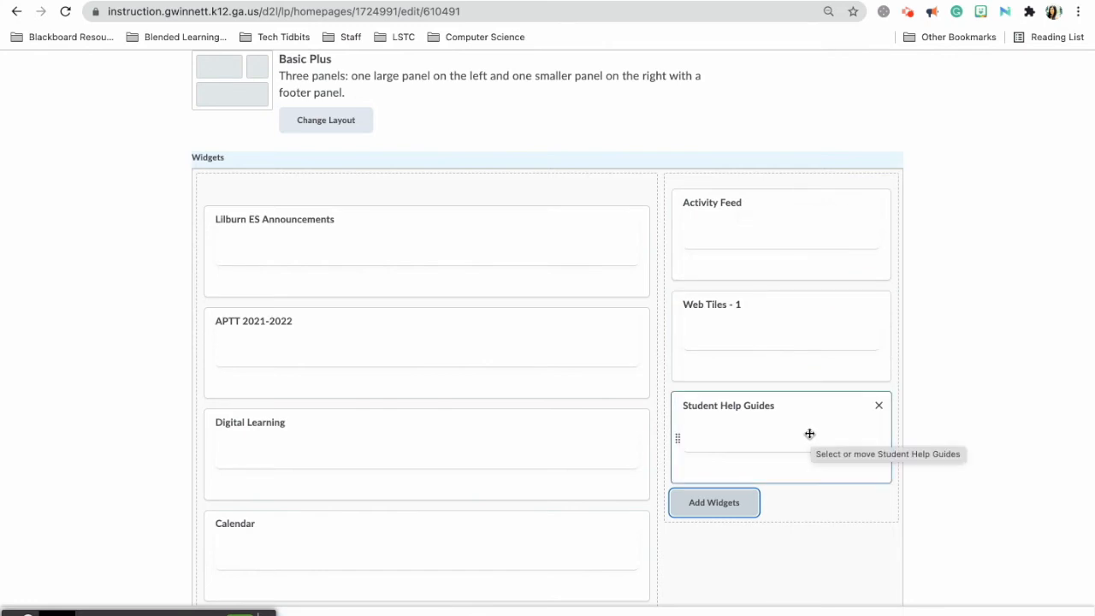
scroll(308, 456, "down", 5)
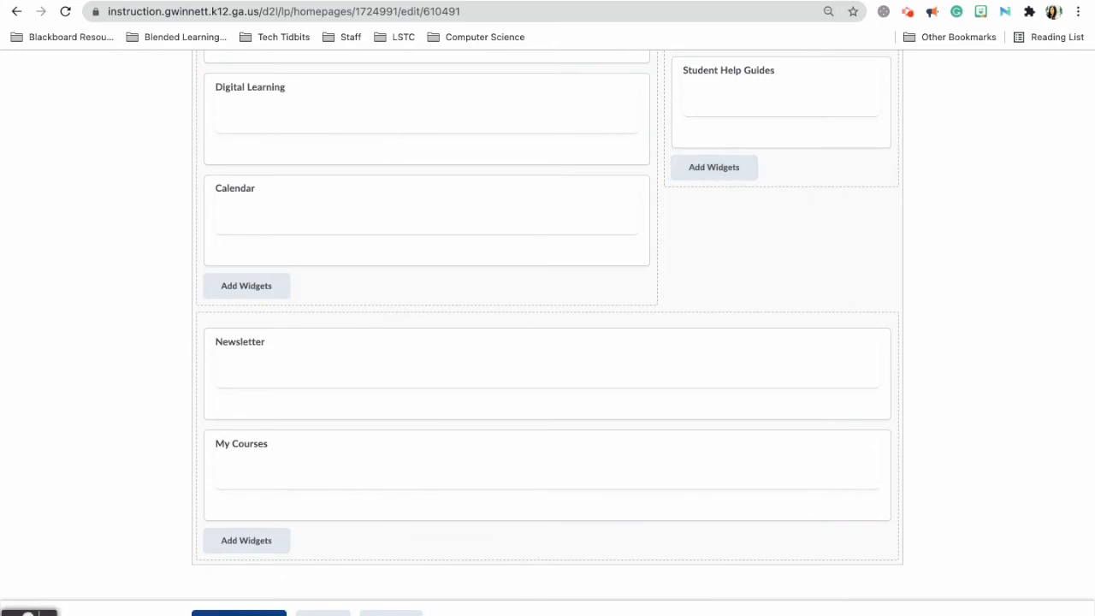
scroll(129, 465, "up", 8)
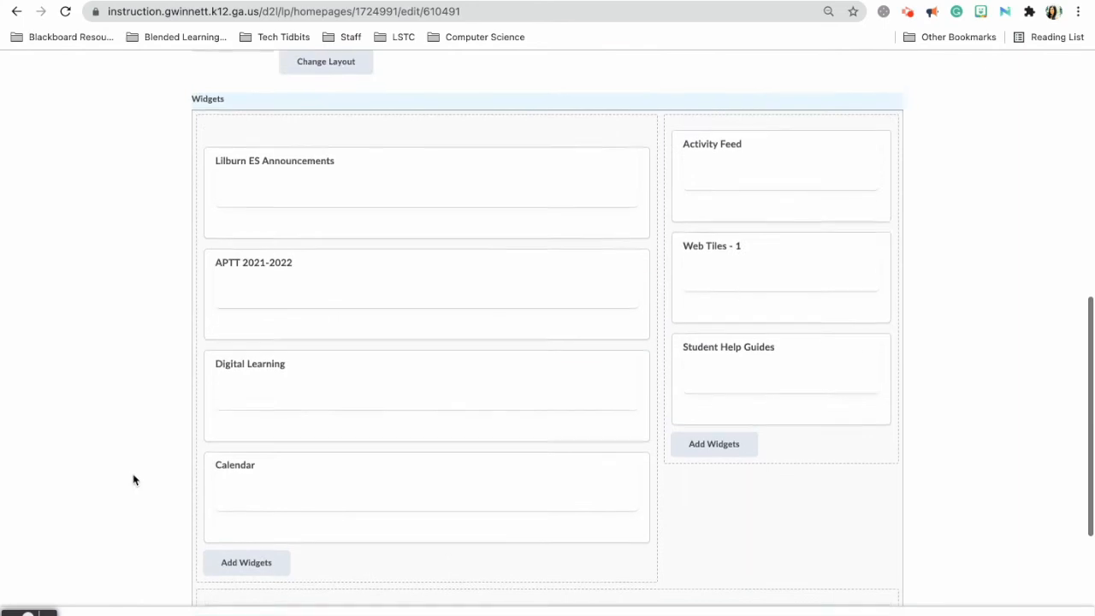
scroll(132, 480, "up", 2)
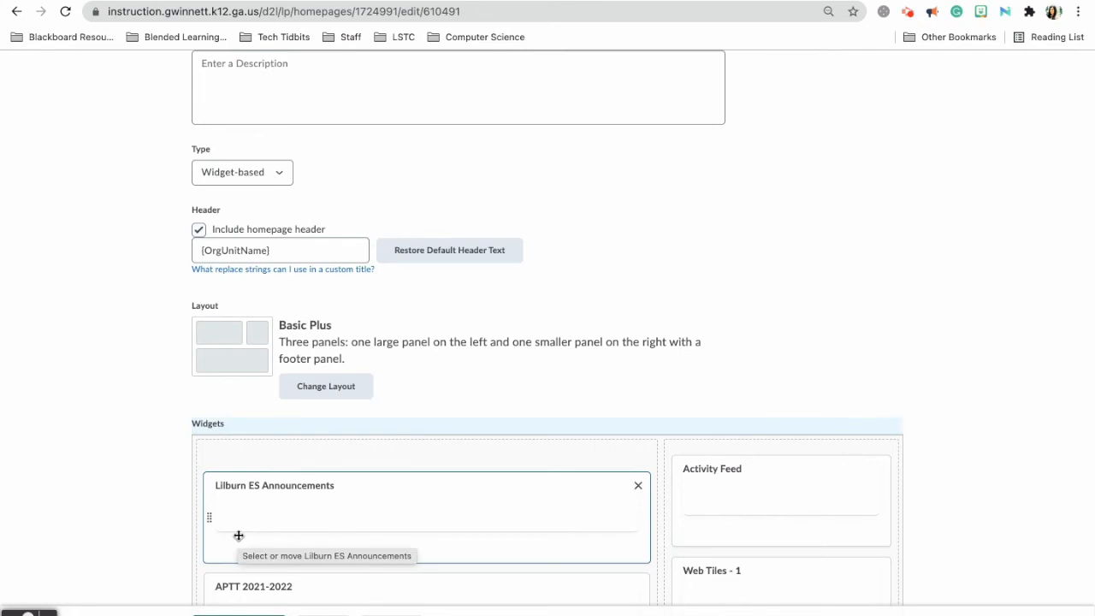
Save and close the updated 2021-22 LES Course page homepage layout.
key("super+minus")
key("super+minus")
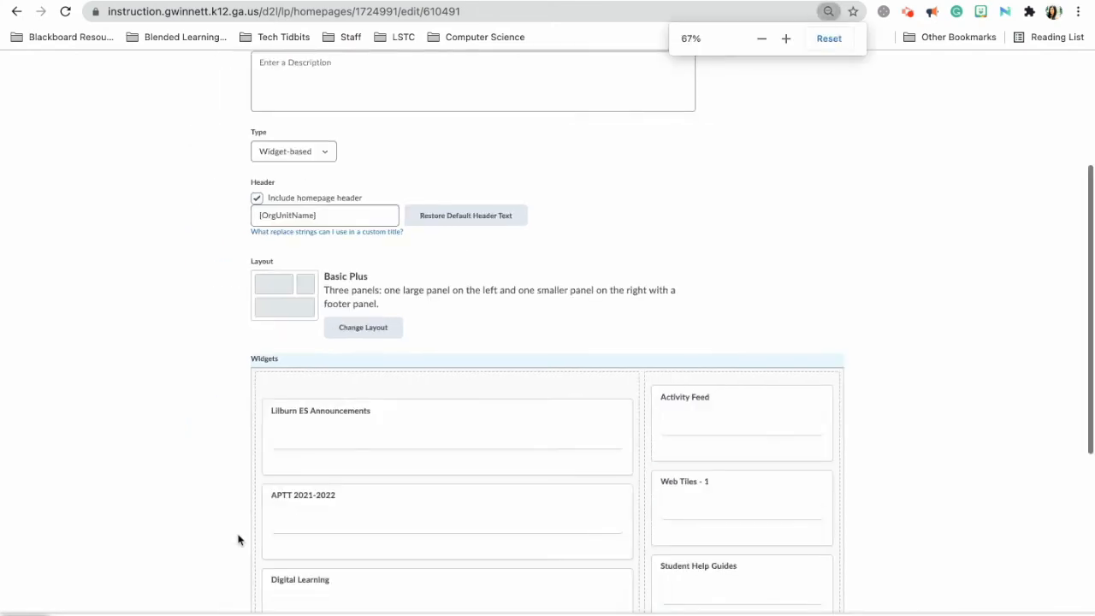
key("super+minus")
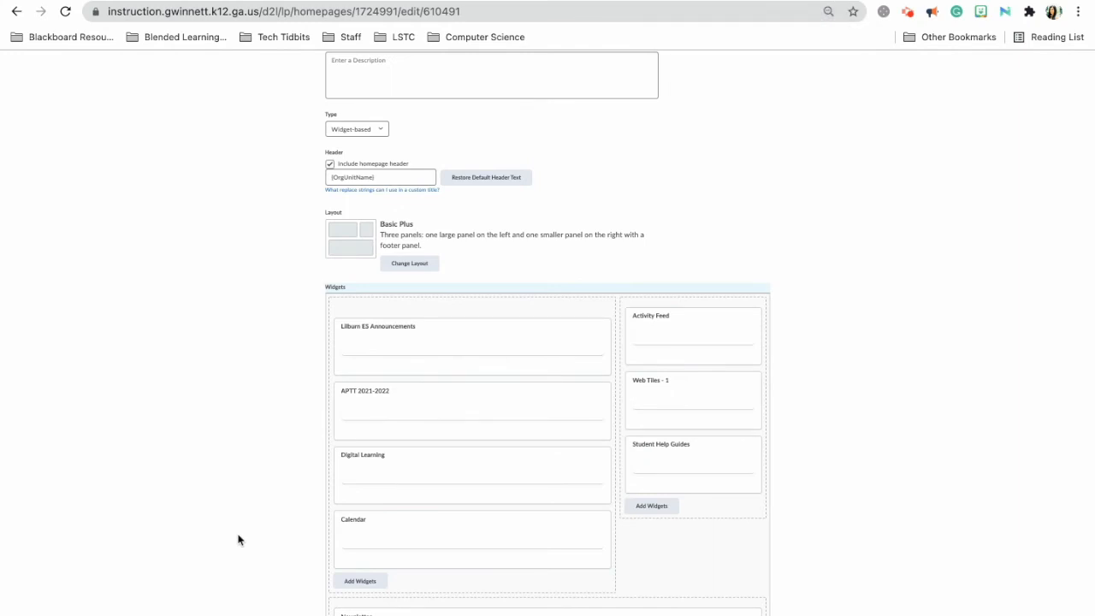
key("super+plus")
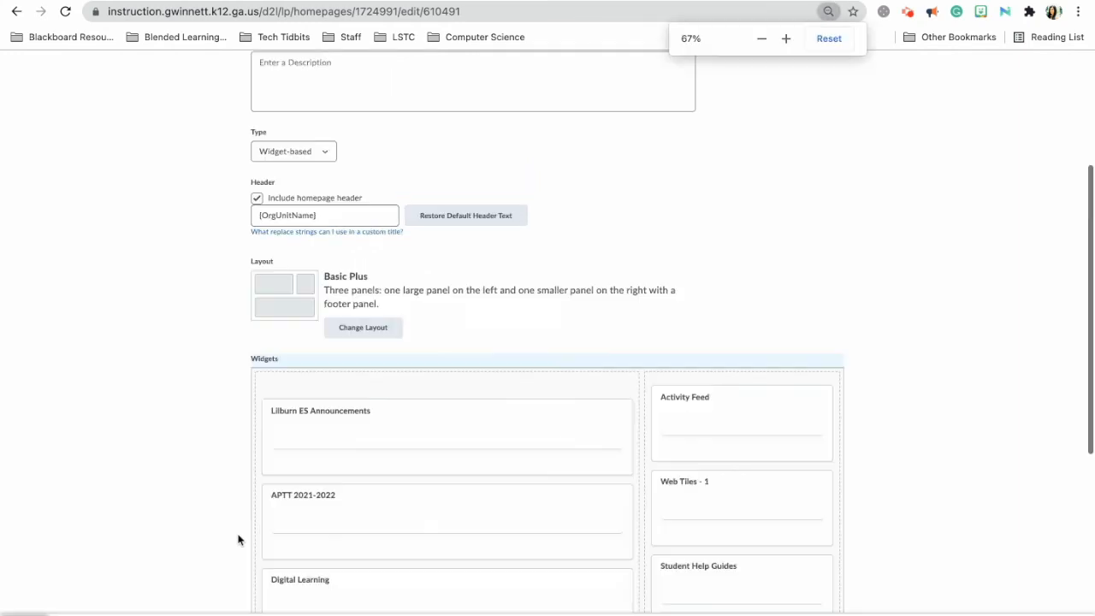
key("super+plus")
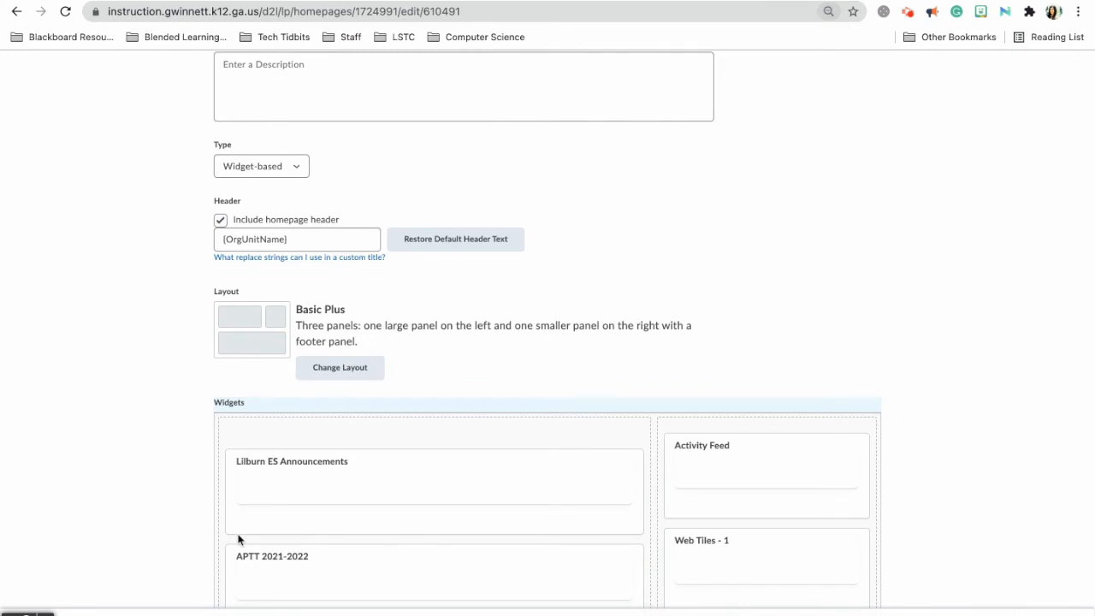
key("super+plus")
key("super+plus")
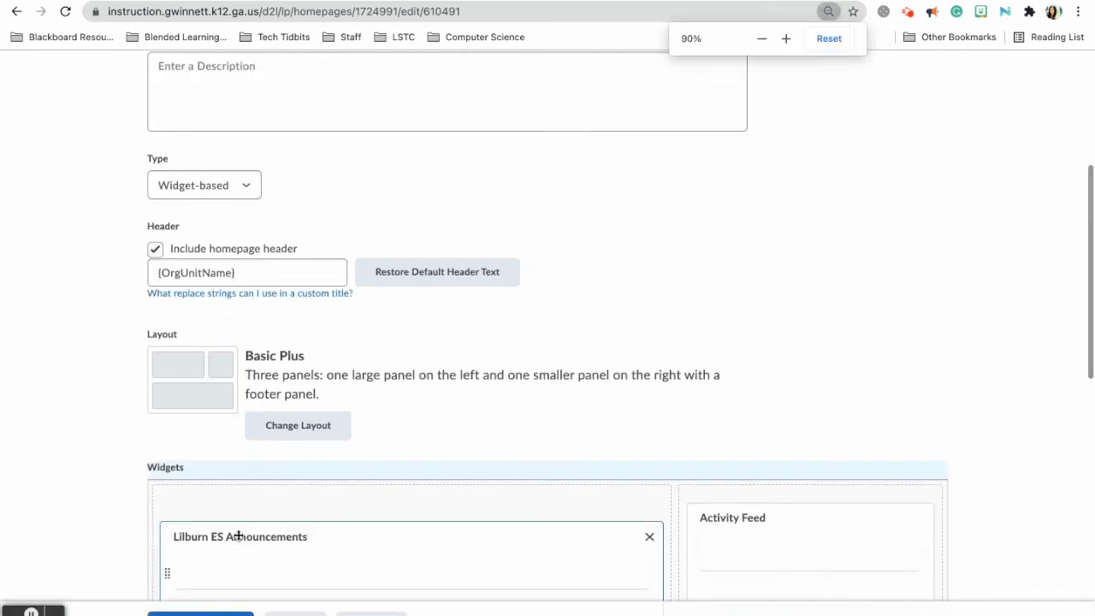
left_click(201, 613)
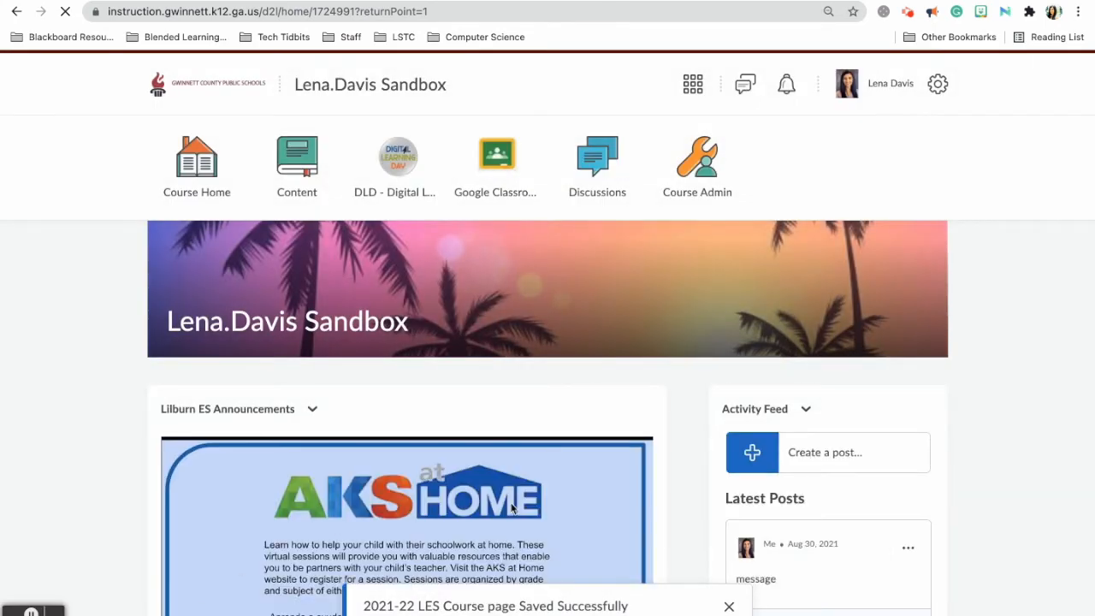
Post a 'testing' message to the course Activity Feed.
scroll(513, 506, "down", 10)
scroll(513, 506, "up", 10)
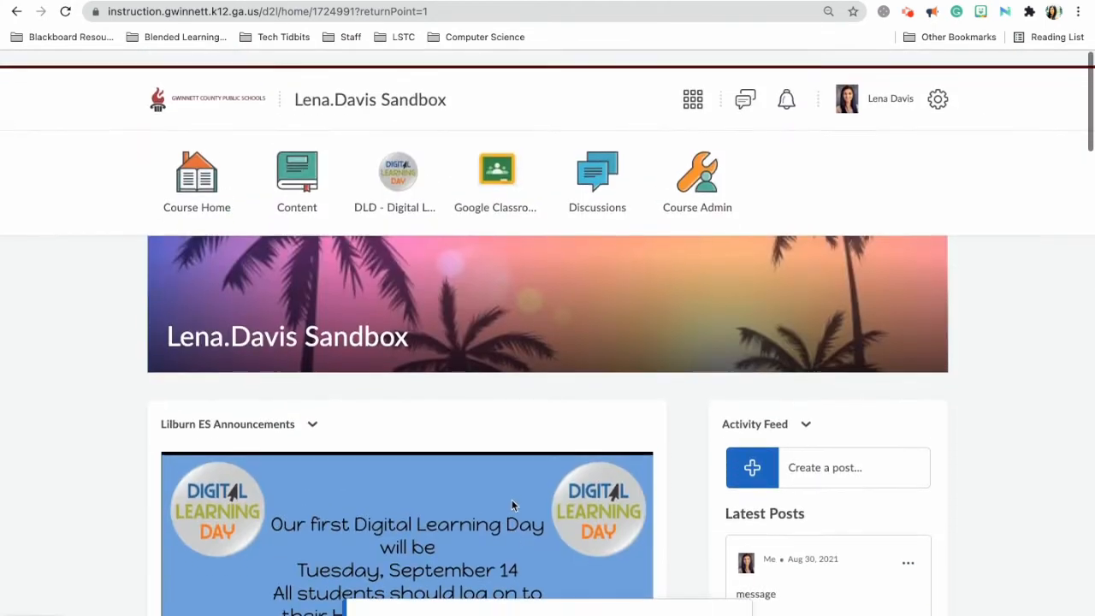
scroll(785, 426, "down", 1)
scroll(817, 468, "down", 1)
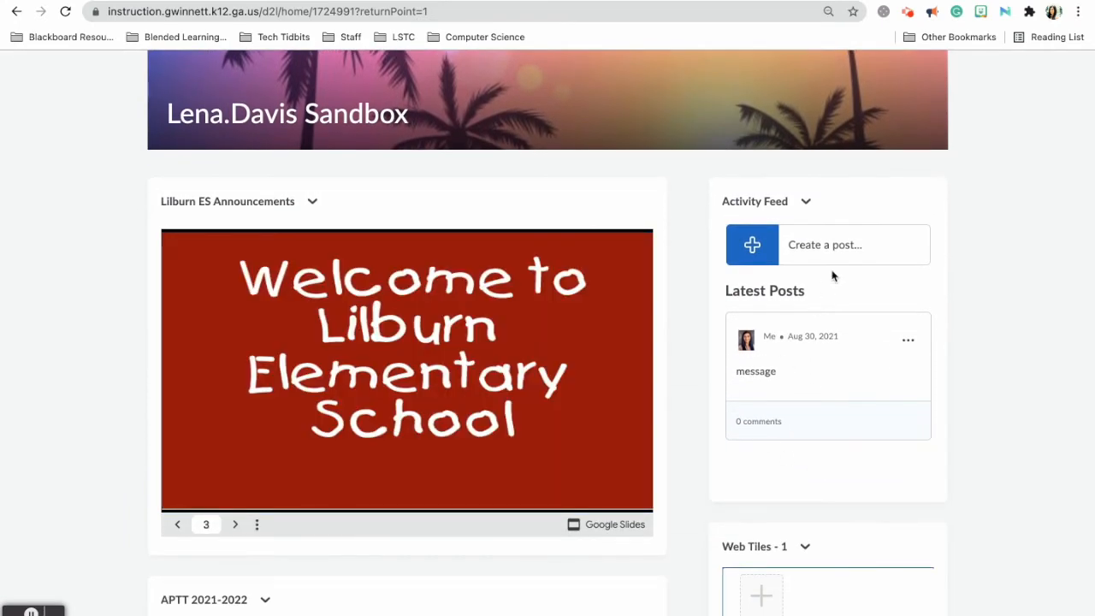
left_click(827, 246)
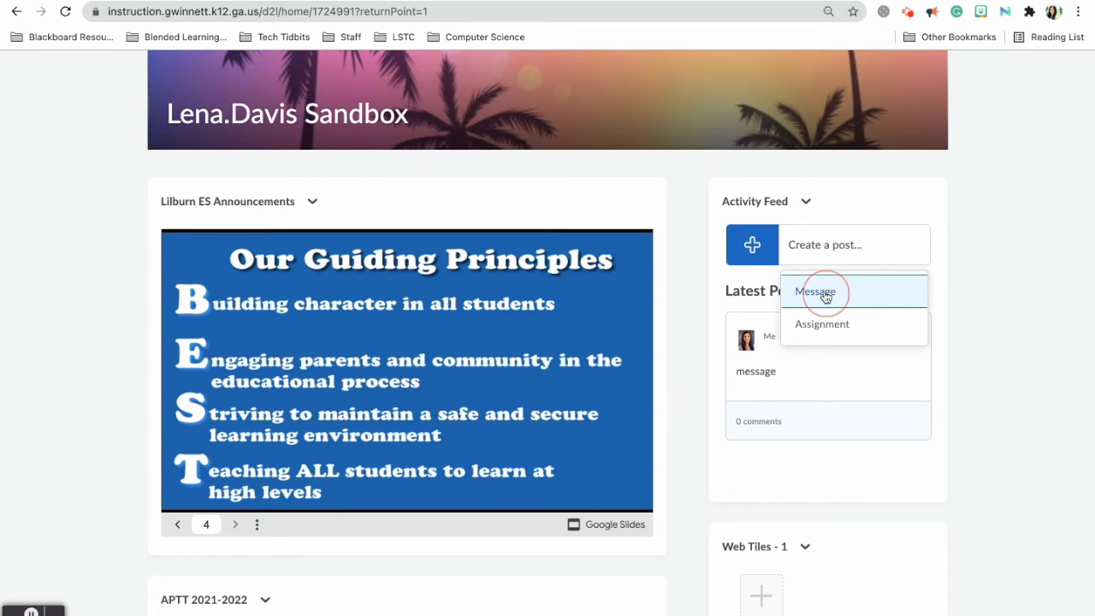
left_click(817, 294)
left_click(633, 180)
type("testing")
left_click(1041, 274)
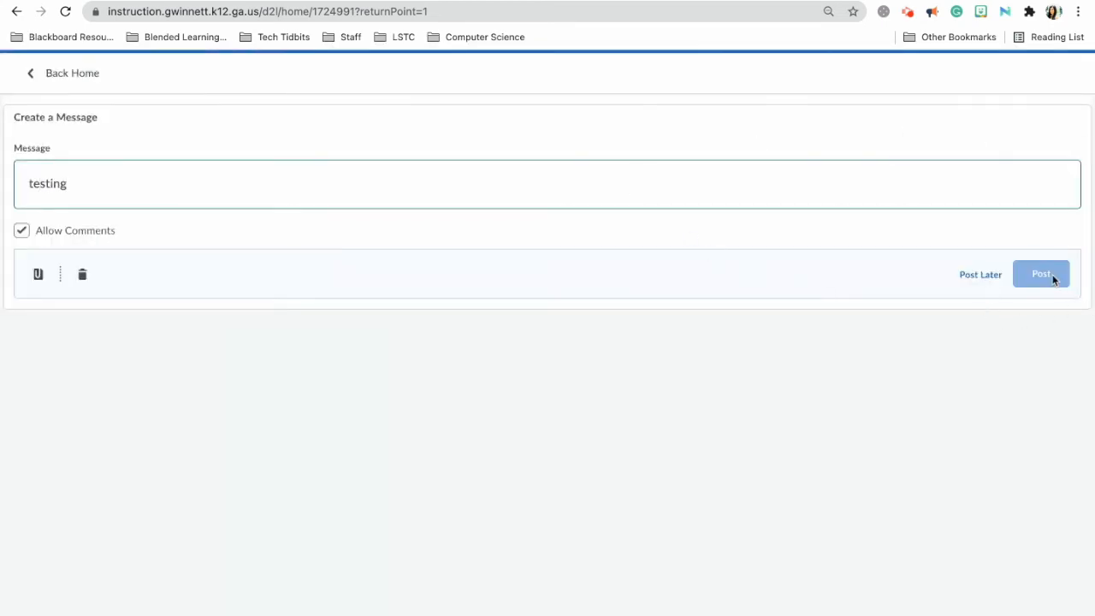
Delete the older 'message' post from the Activity Feed.
scroll(909, 501, "down", 10)
scroll(886, 296, "up", 4)
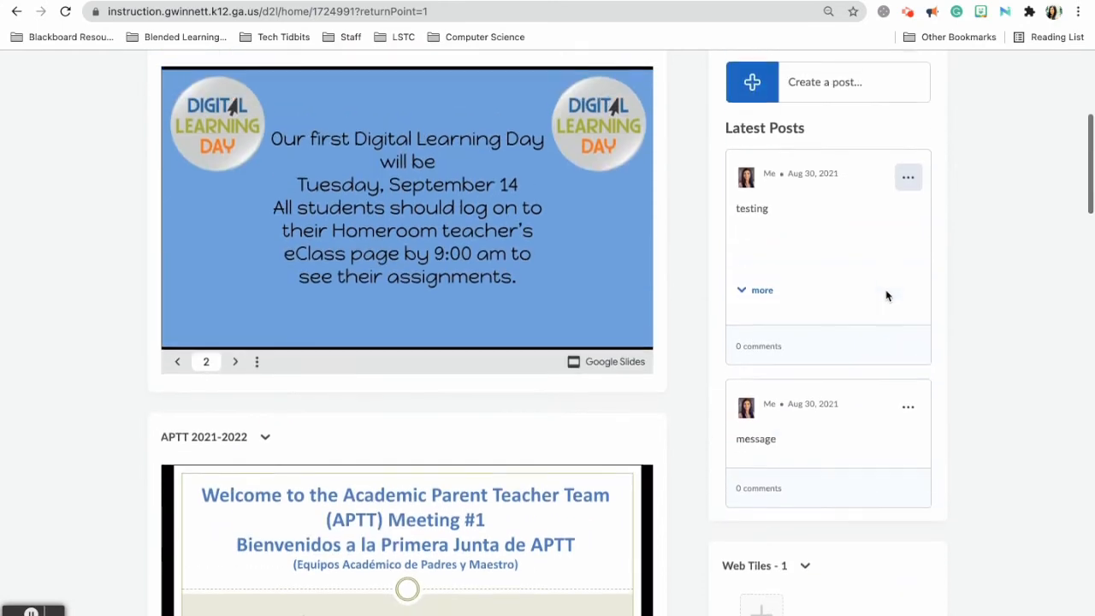
scroll(886, 296, "down", 1)
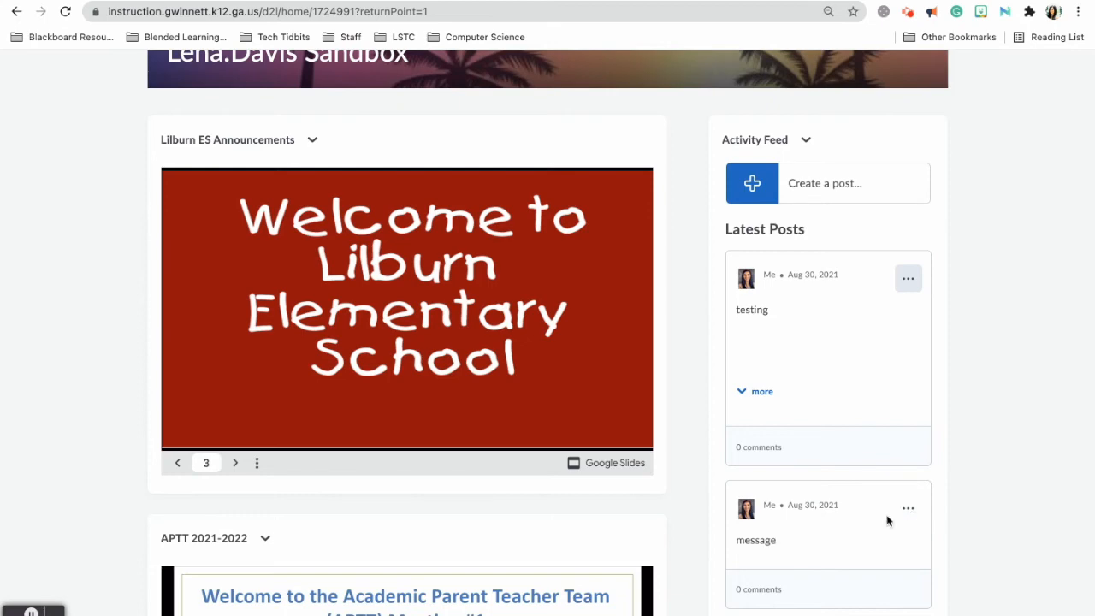
left_click(909, 512)
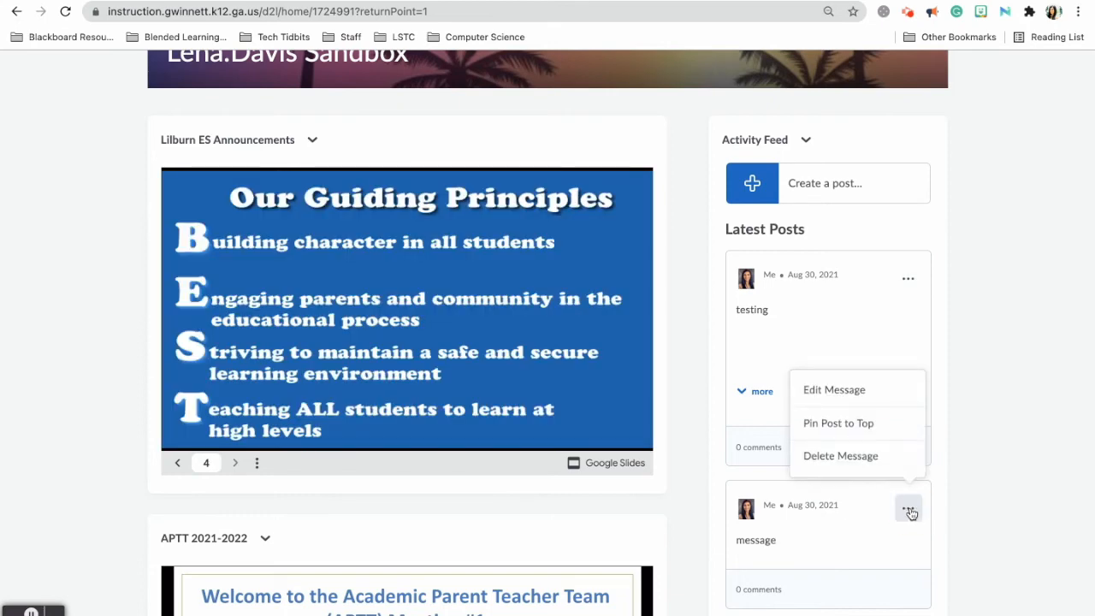
left_click(873, 455)
left_click(292, 205)
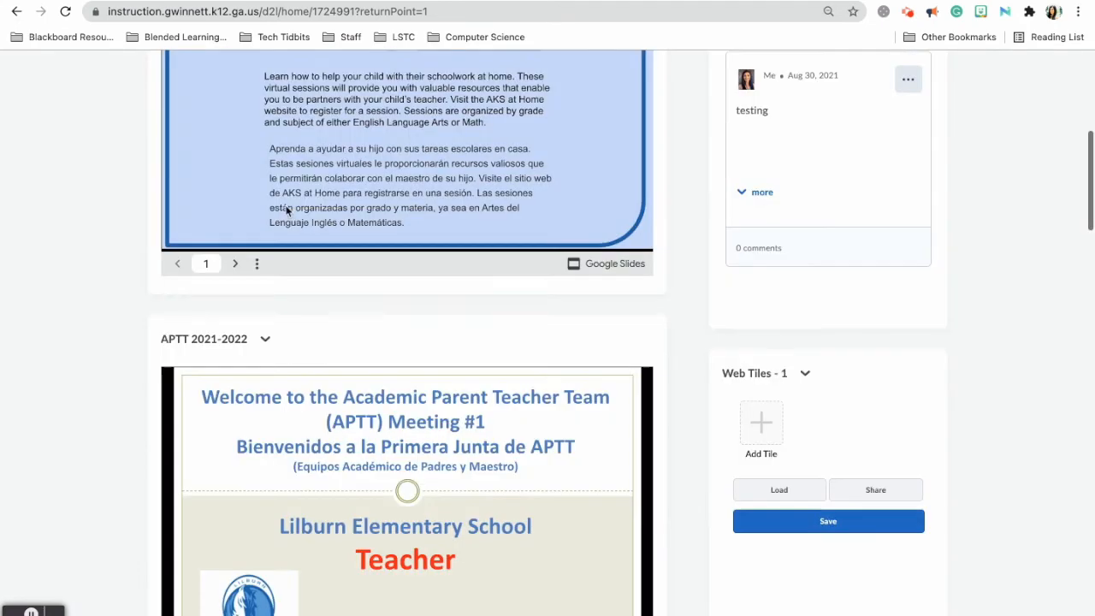
scroll(779, 369, "up", 3)
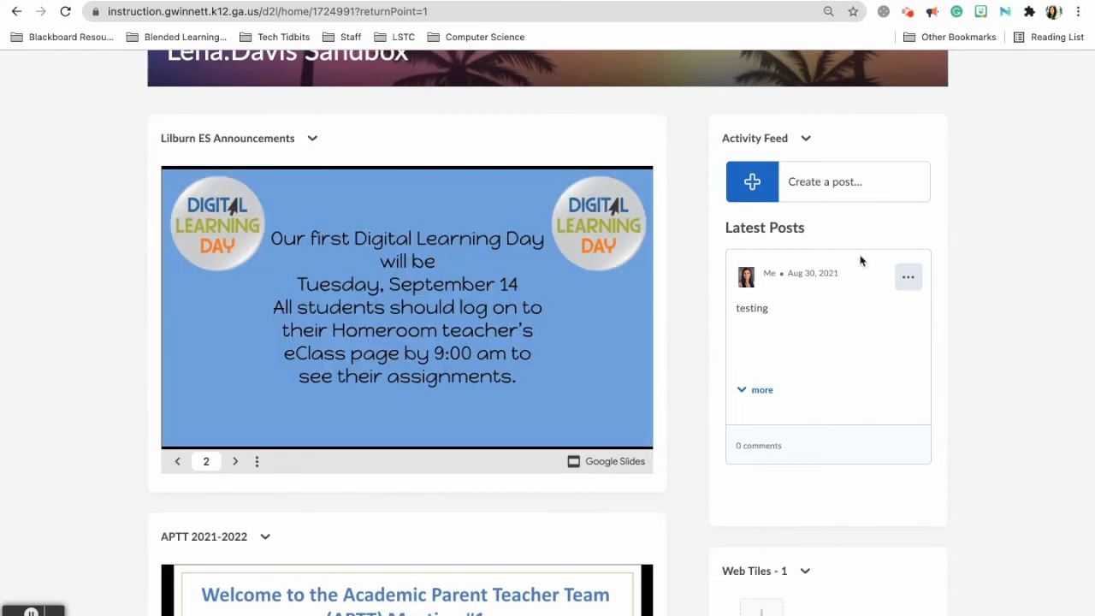
scroll(858, 260, "down", 3)
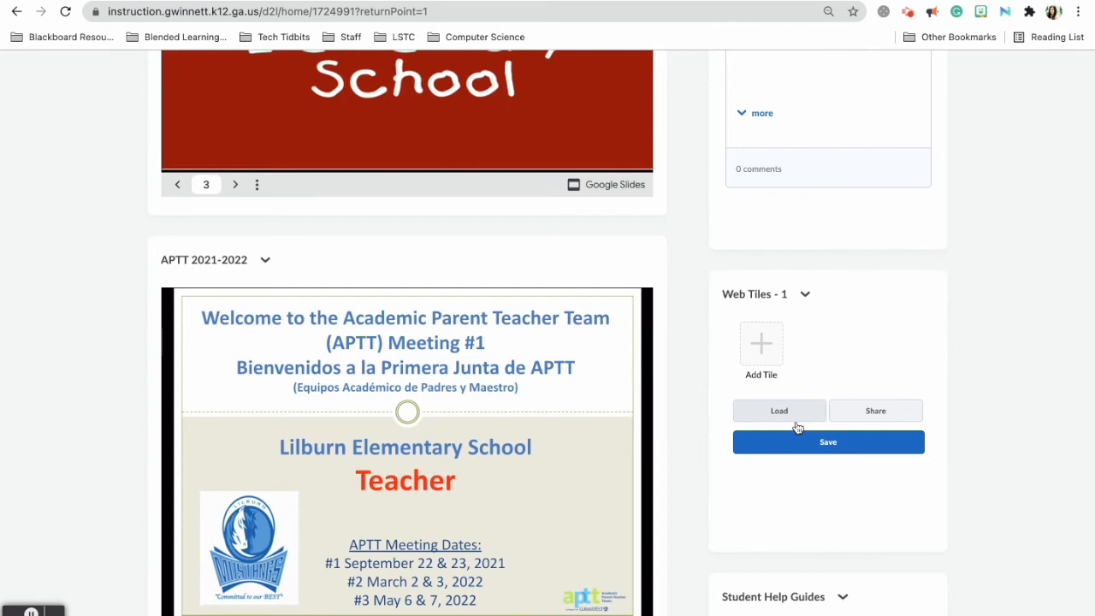
Load the school's Web Tile Set into Web Tiles - 1.
left_click(778, 415)
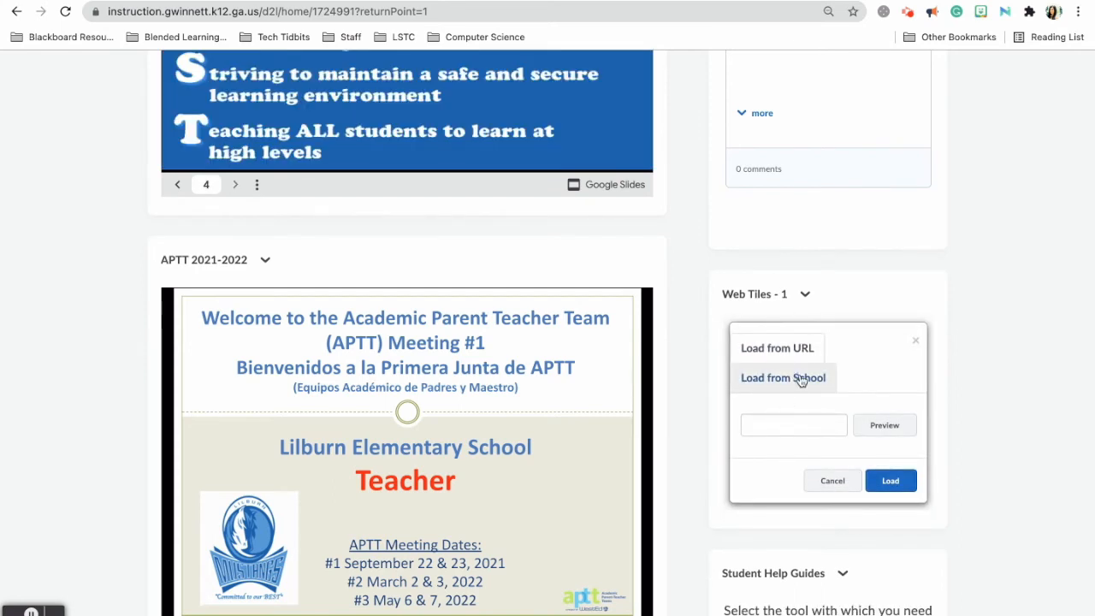
left_click(801, 382)
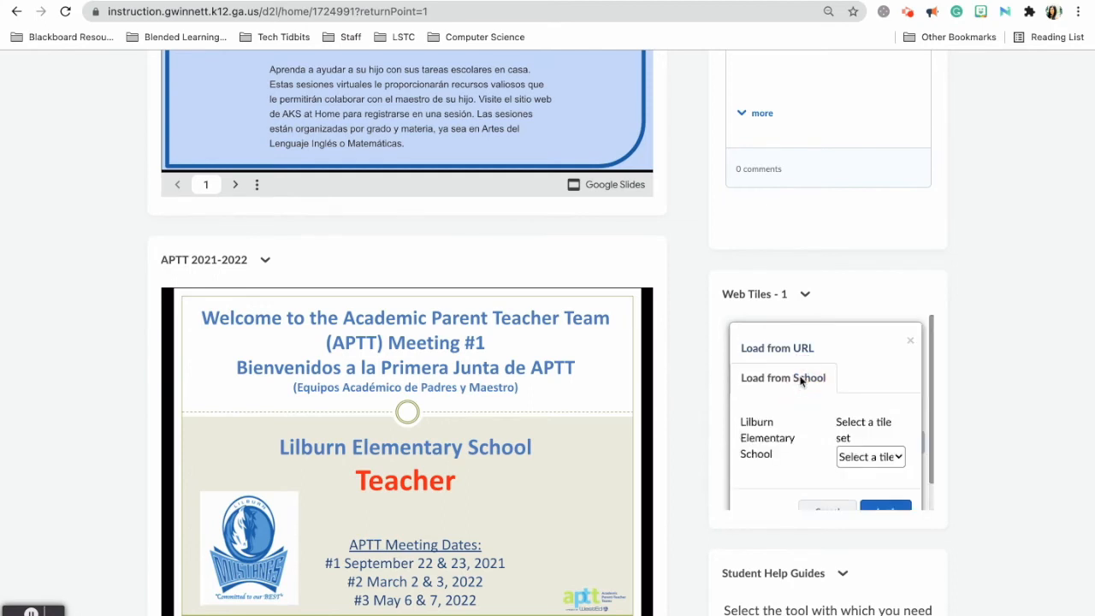
left_click(862, 458)
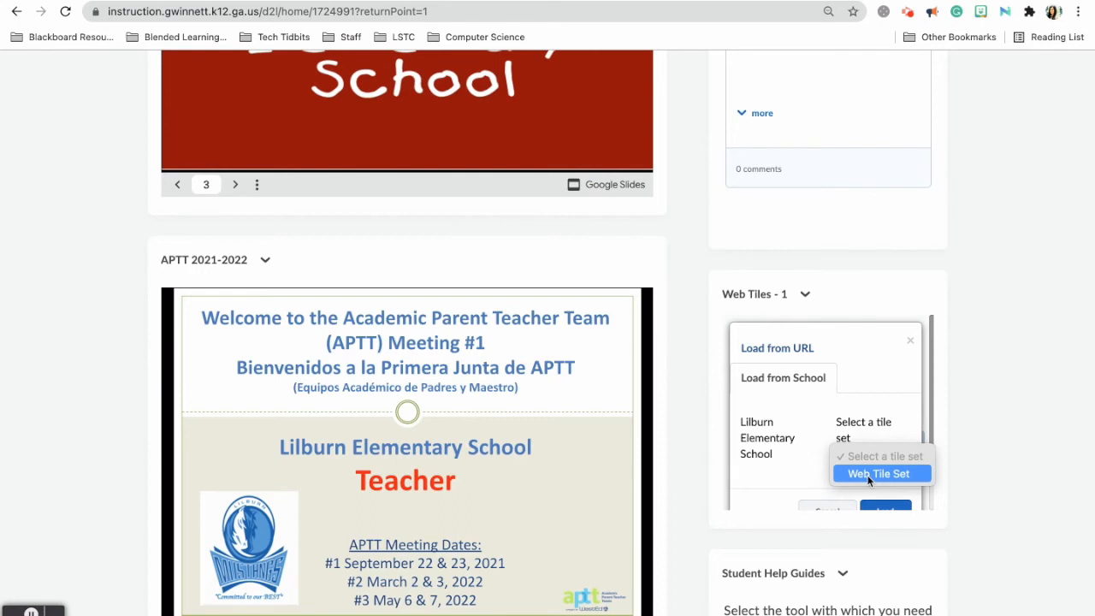
left_click(868, 476)
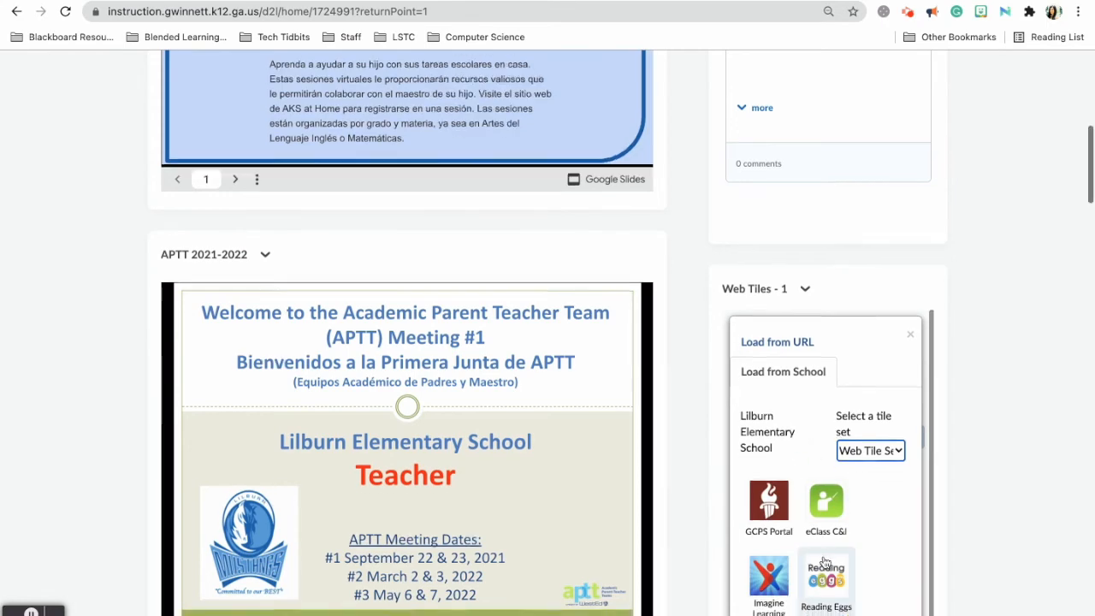
scroll(826, 561, "down", 5)
scroll(826, 561, "down", 12)
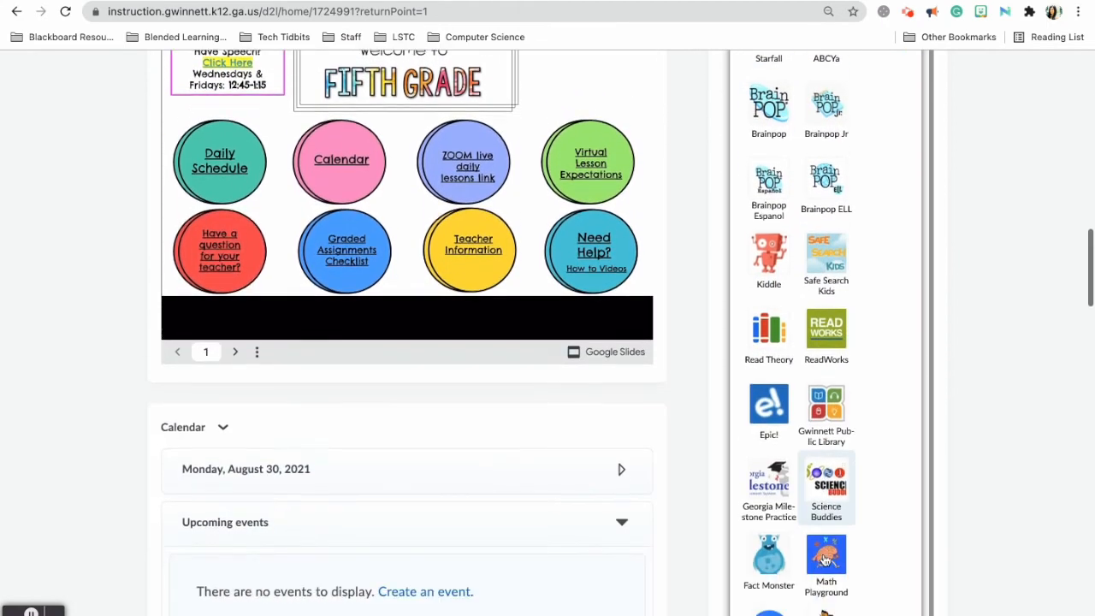
left_click(886, 267)
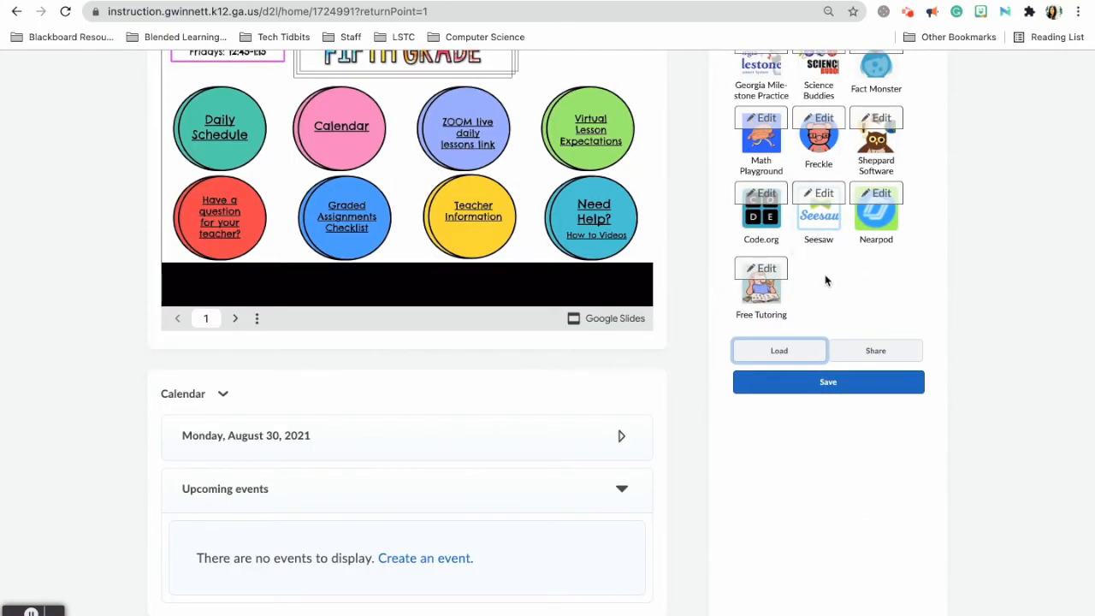
scroll(812, 334, "up", 3)
scroll(812, 334, "up", 5)
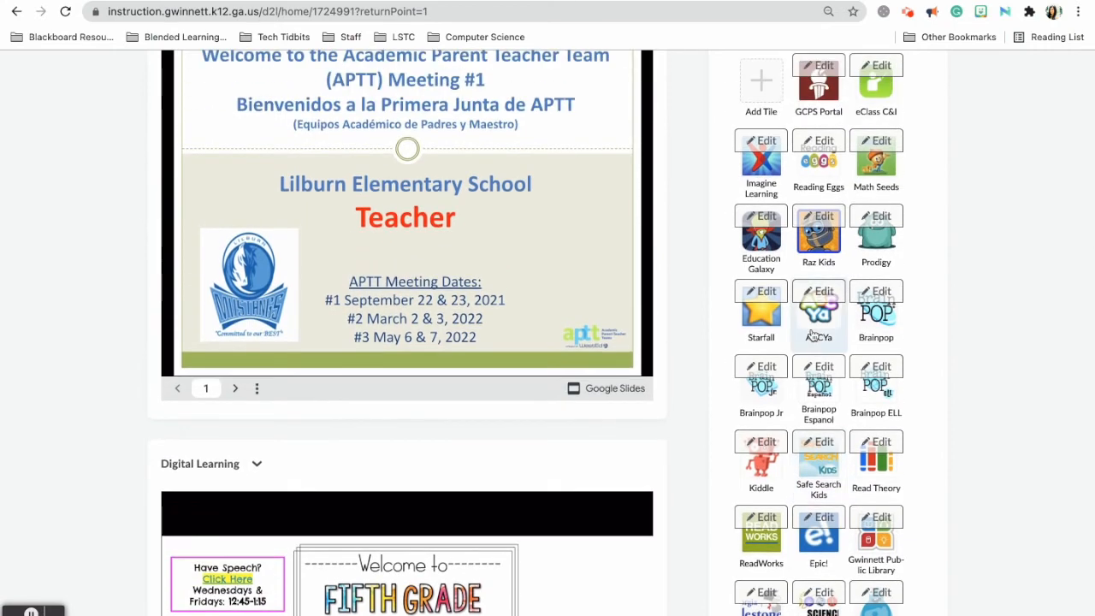
scroll(812, 335, "up", 1)
scroll(814, 335, "down", 2)
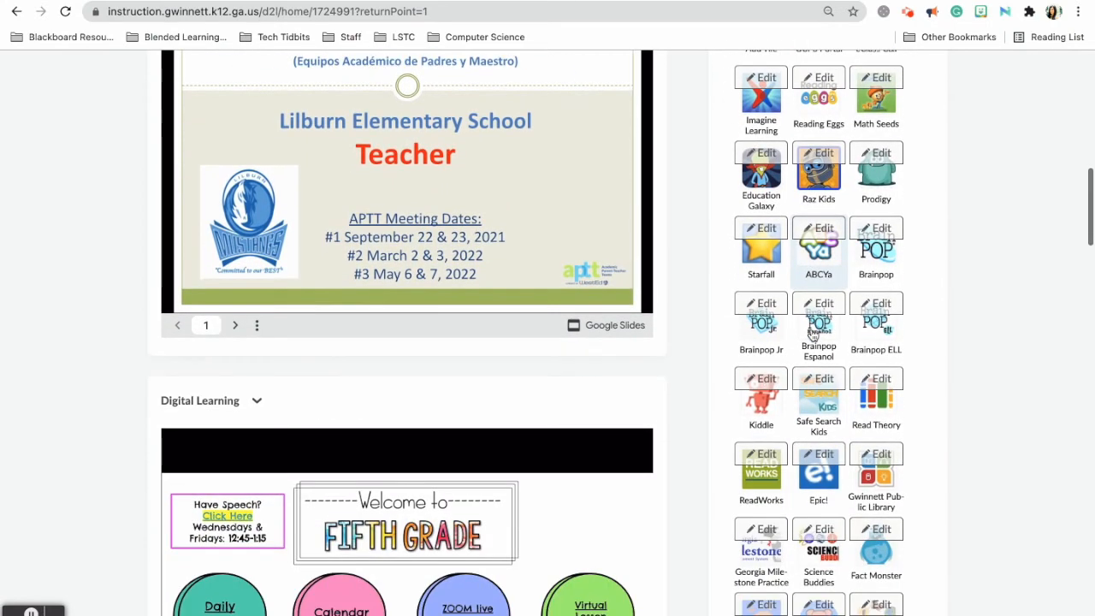
Open the Prodigy tile's settings and choose Delete Tile.
left_click(867, 165)
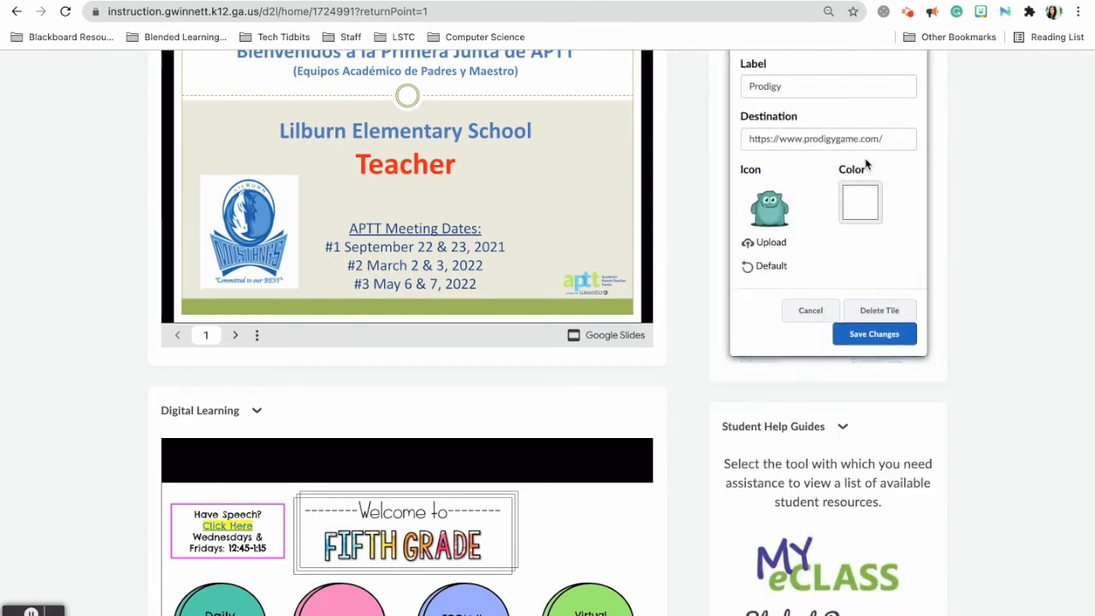
left_click(880, 313)
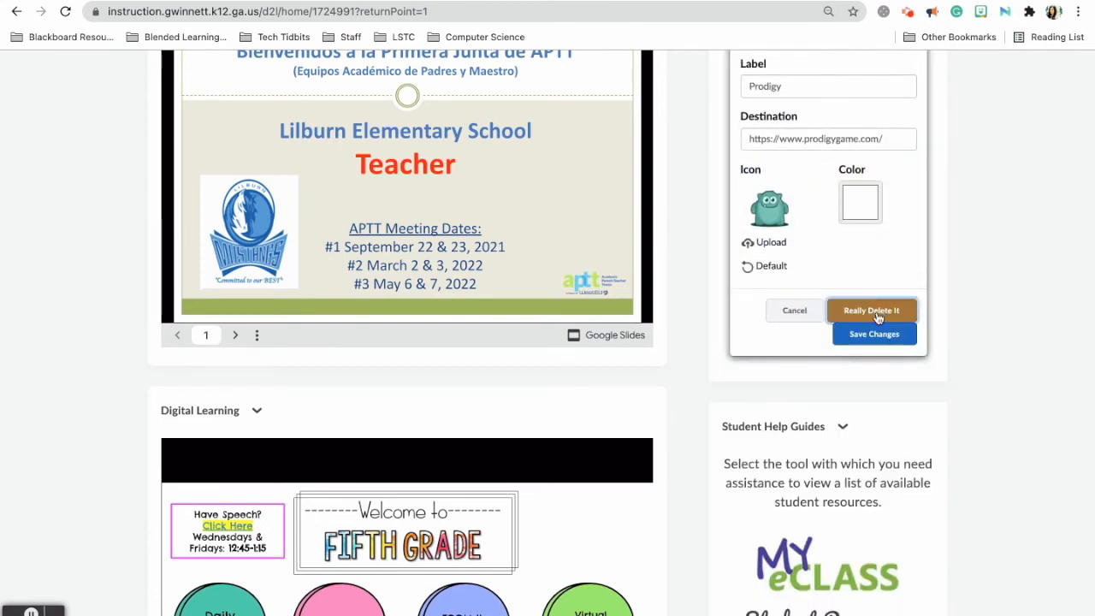
scroll(869, 346, "up", 3)
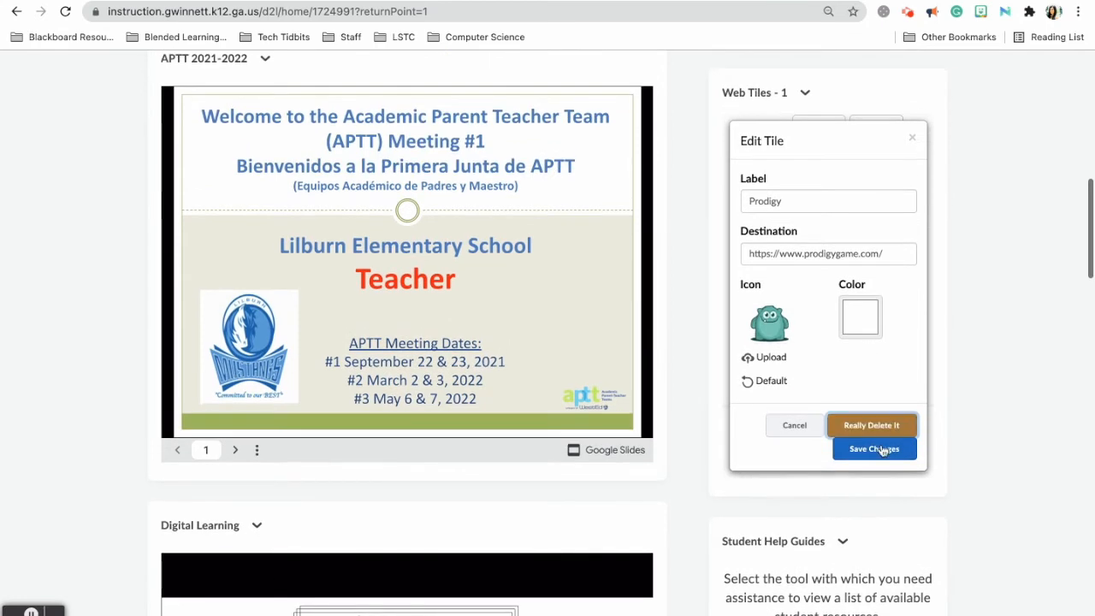
Confirm deleting the Prodigy tile and save the Web Tiles - 1 set.
left_click(872, 427)
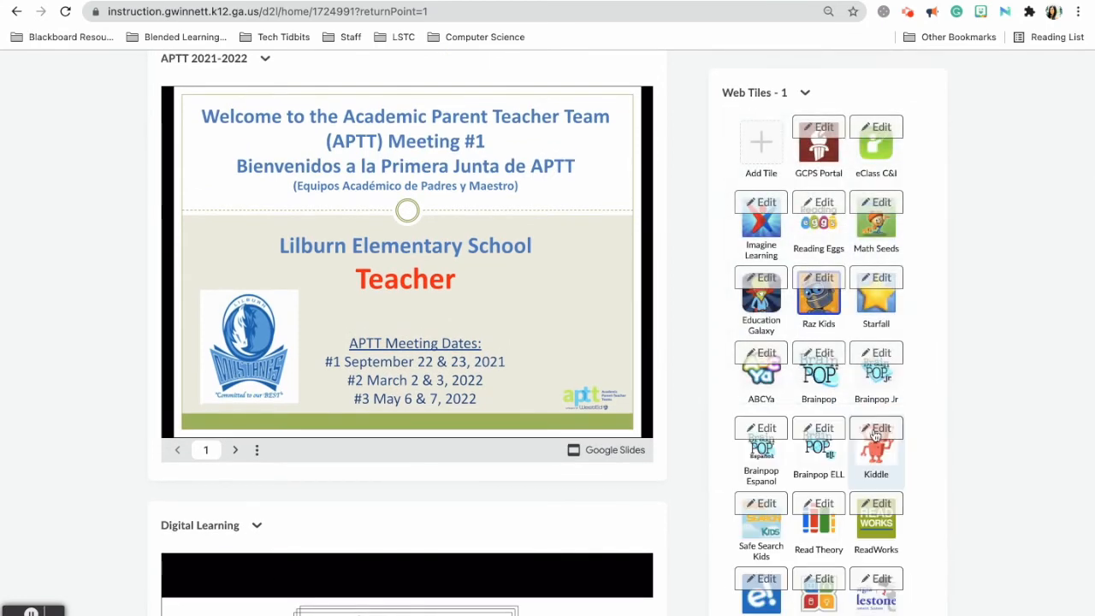
scroll(876, 437, "down", 8)
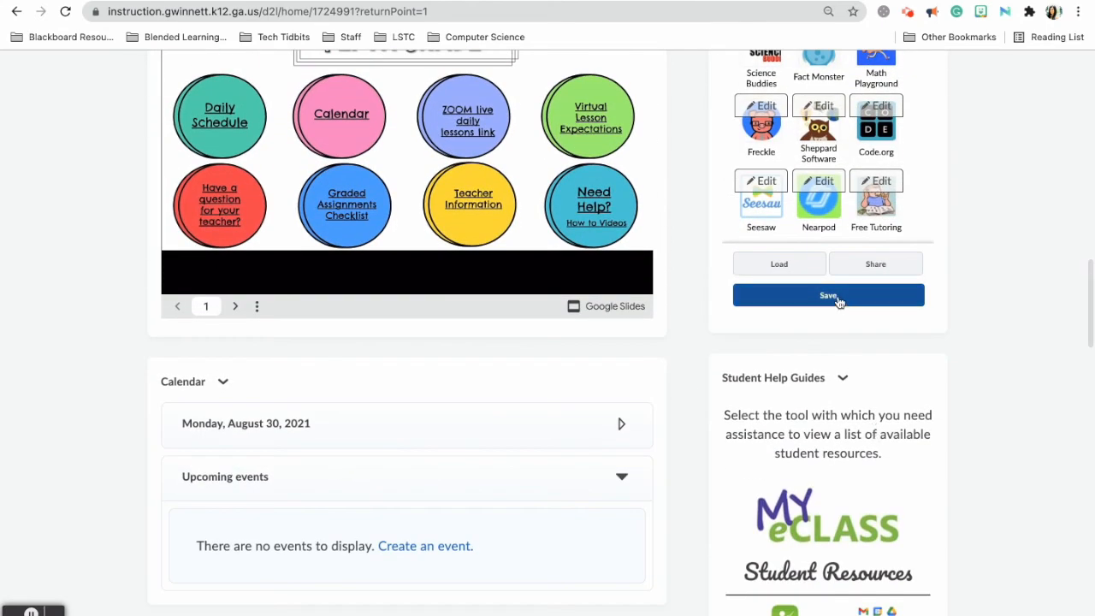
left_click(828, 295)
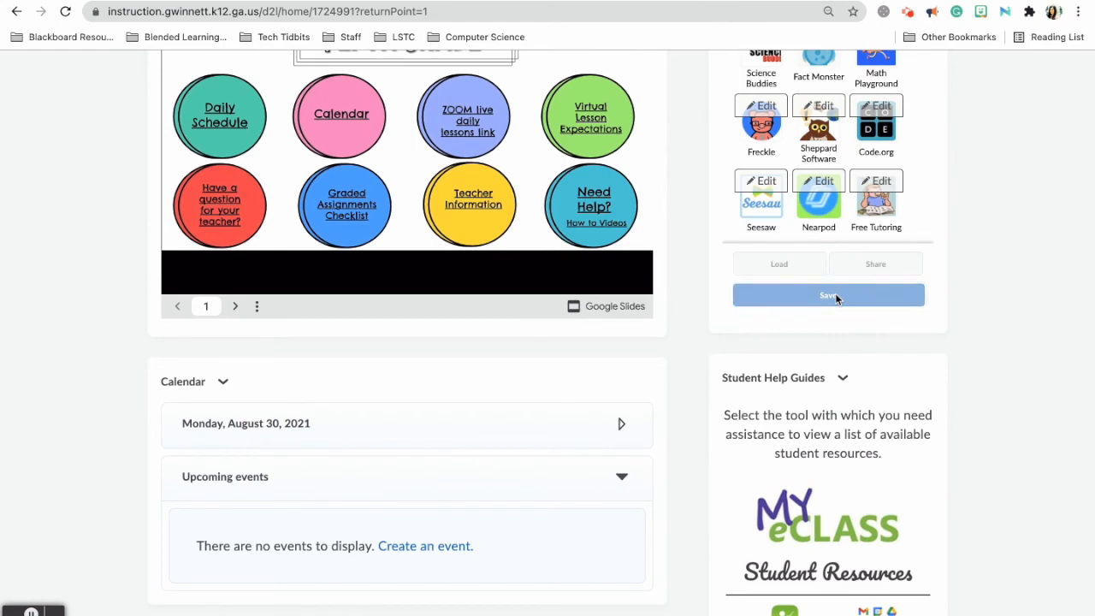
scroll(836, 299, "up", 3)
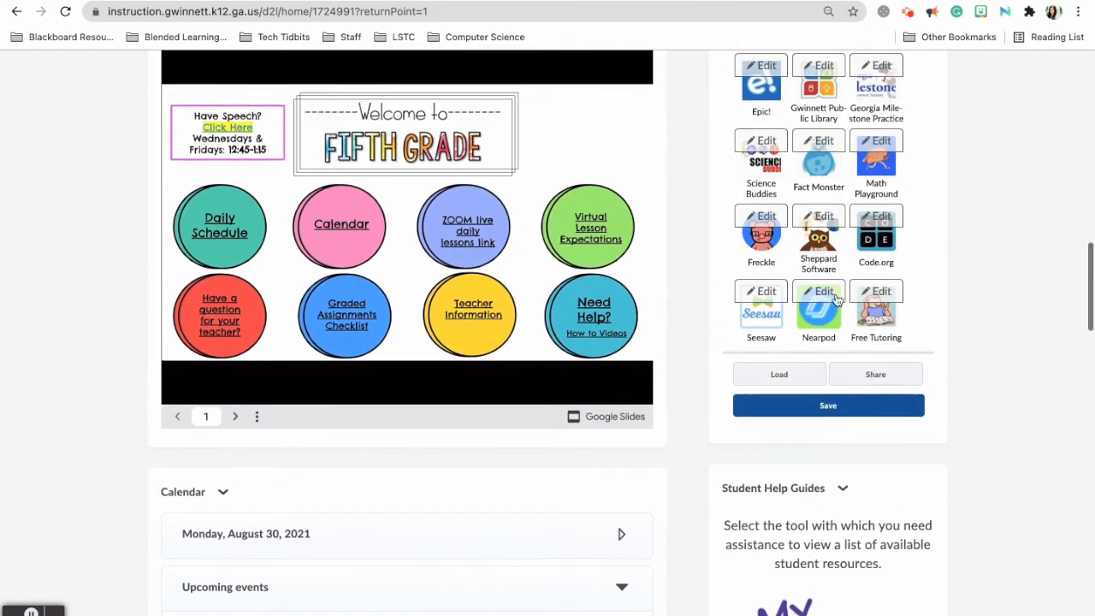
left_click(819, 498)
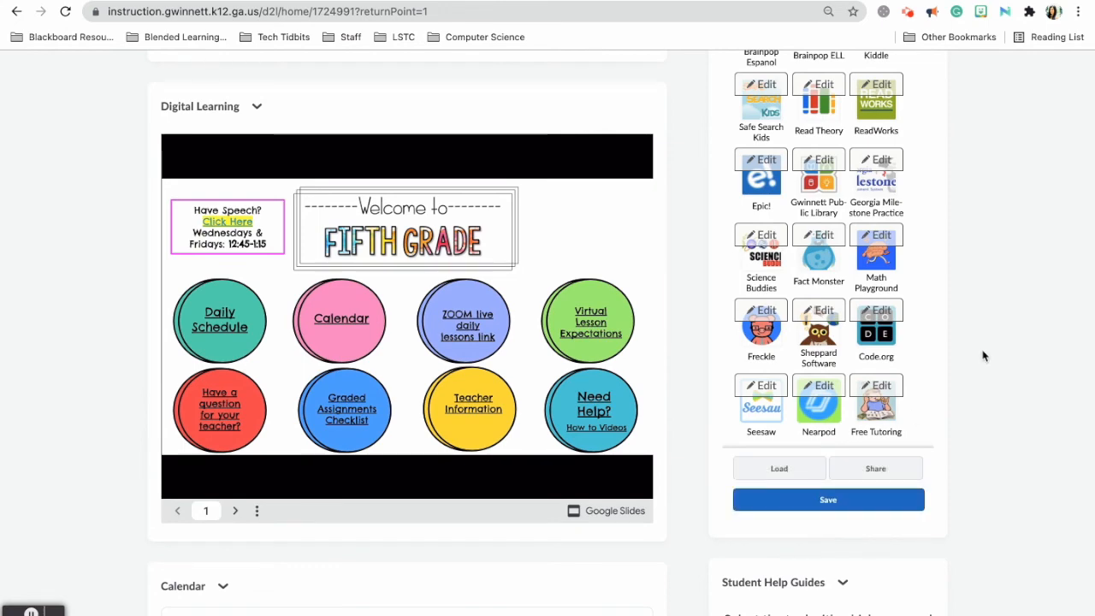
scroll(983, 356, "up", 7)
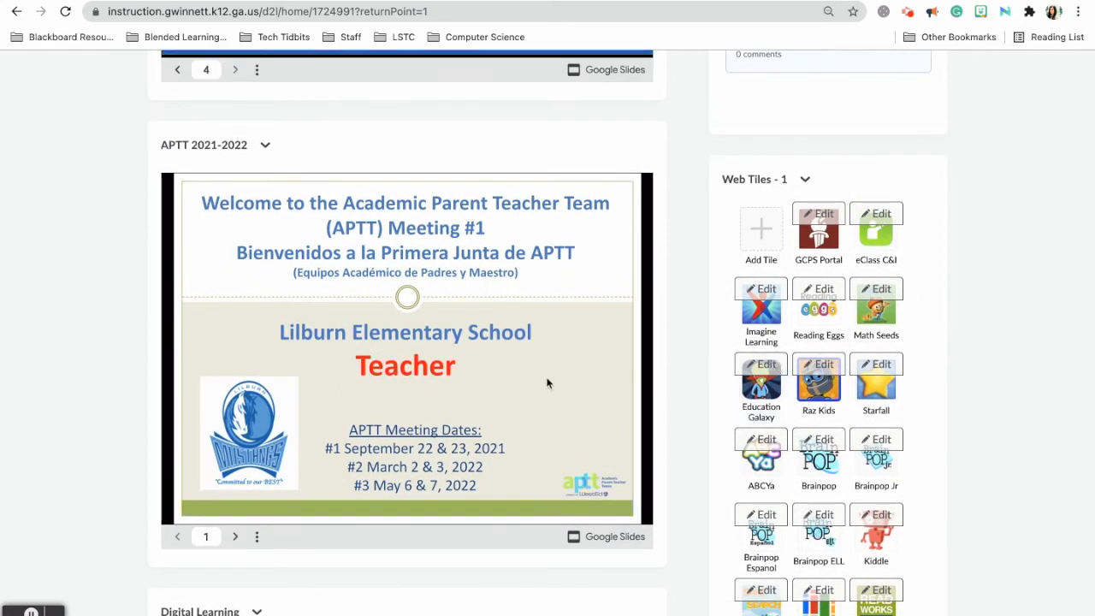
scroll(547, 383, "up", 7)
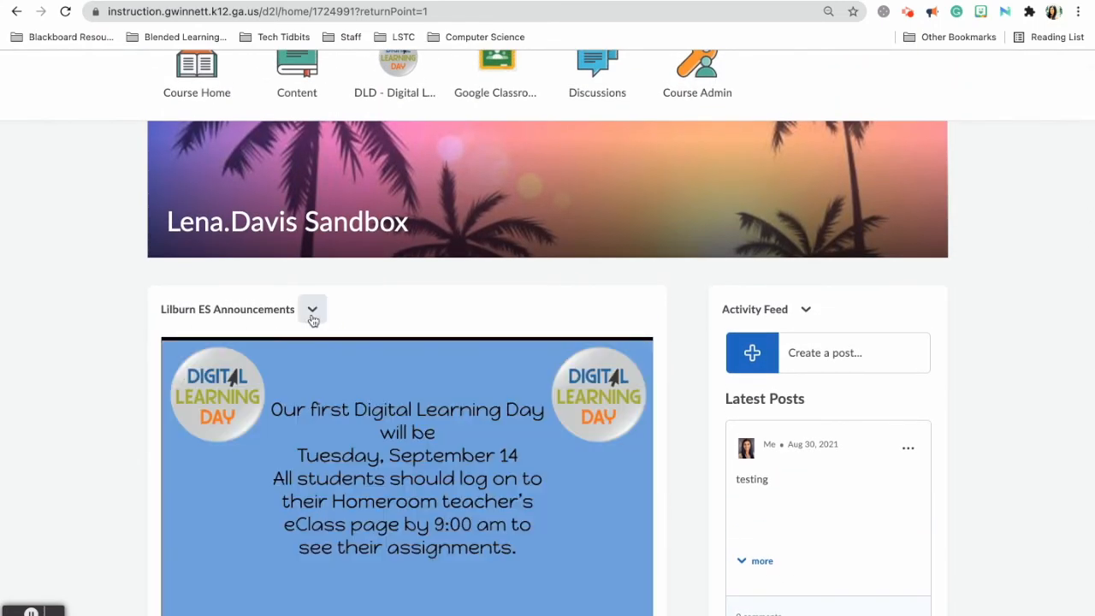
Edit the Lilburn ES Announcements widget and show its Content tab with the embedded slides.
scroll(346, 487, "down", 3)
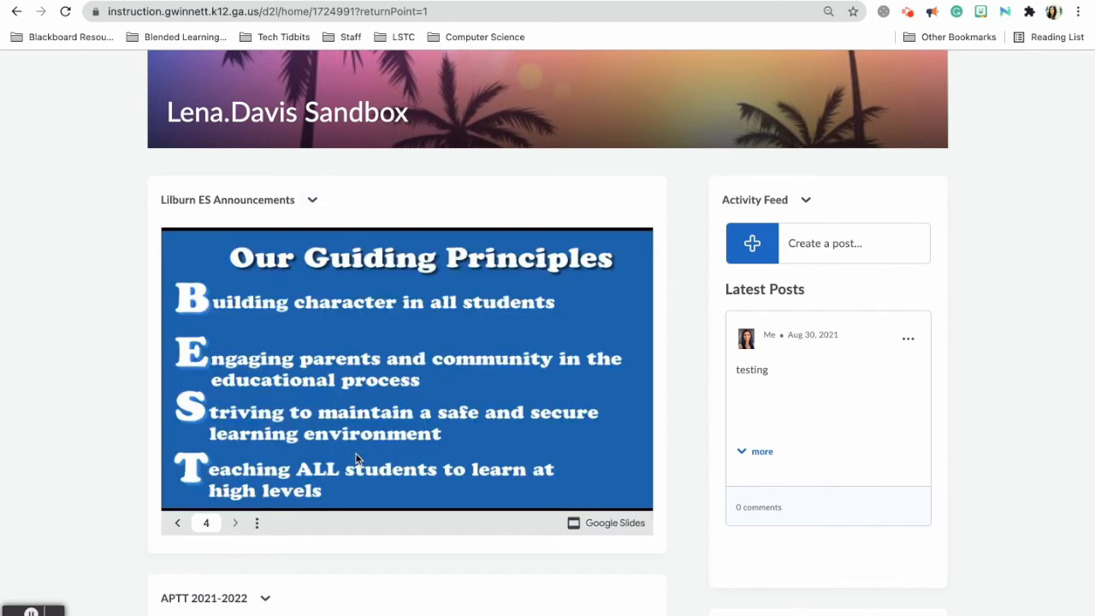
left_click(313, 200)
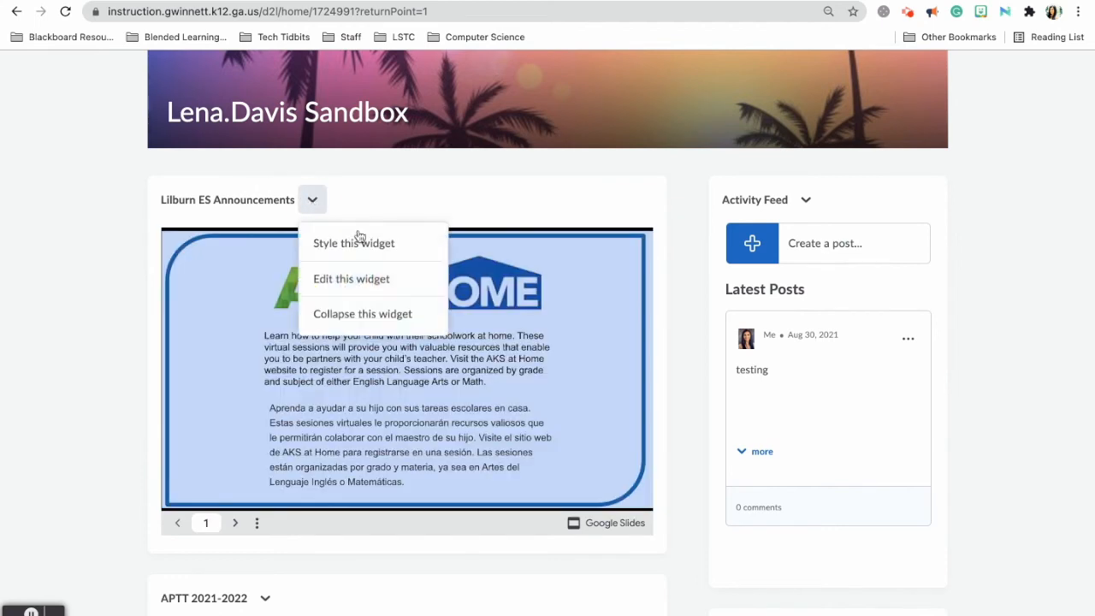
left_click(363, 285)
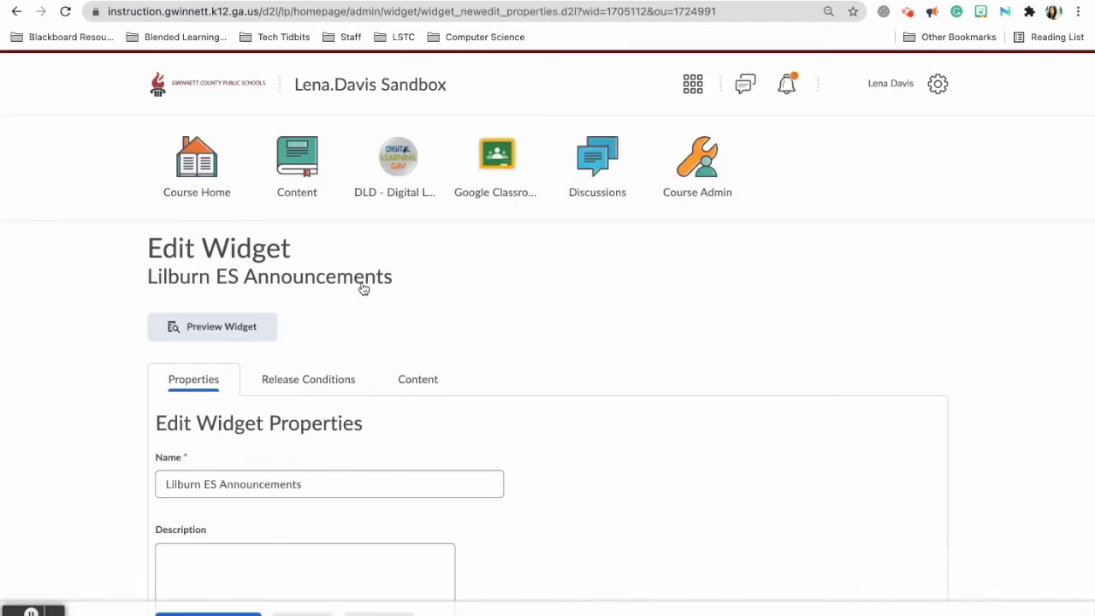
left_click(417, 383)
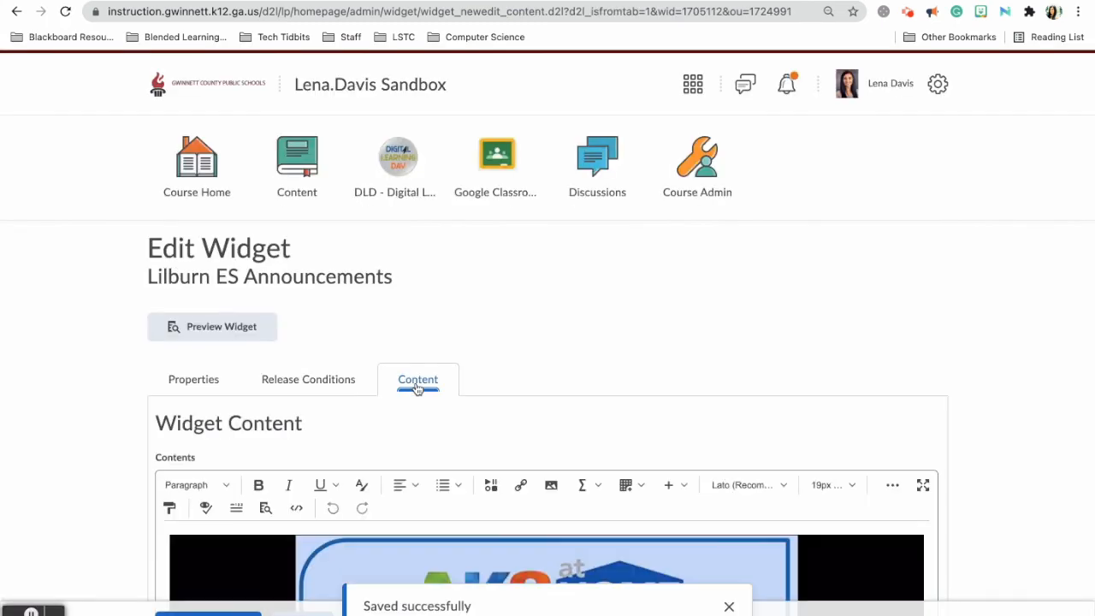
scroll(418, 389, "down", 3)
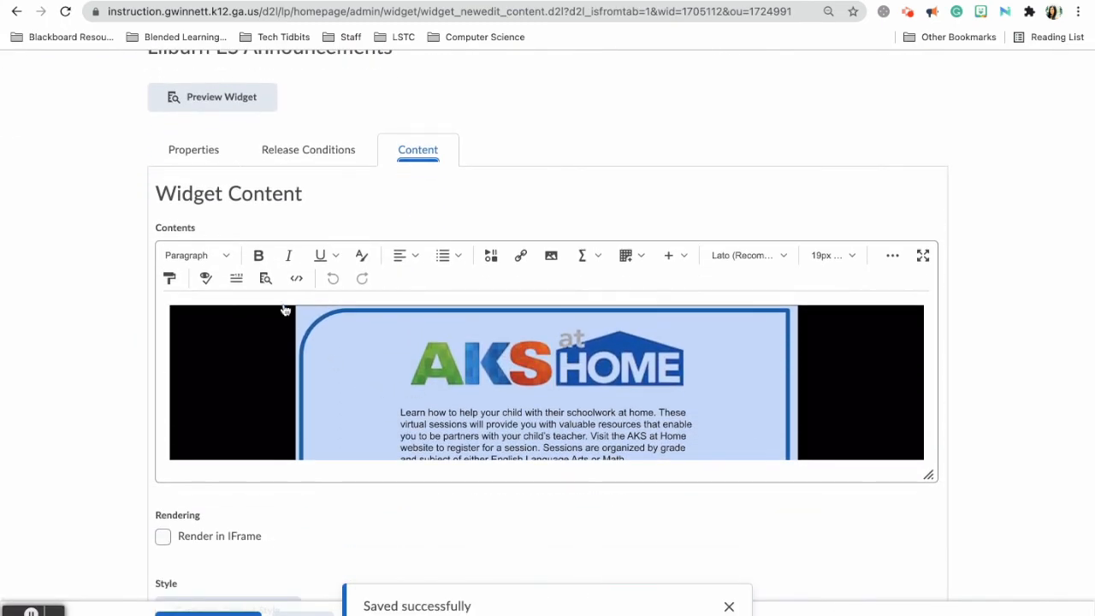
Open the widget's Source Code and keep start=true in the Slides embed.
left_click(294, 279)
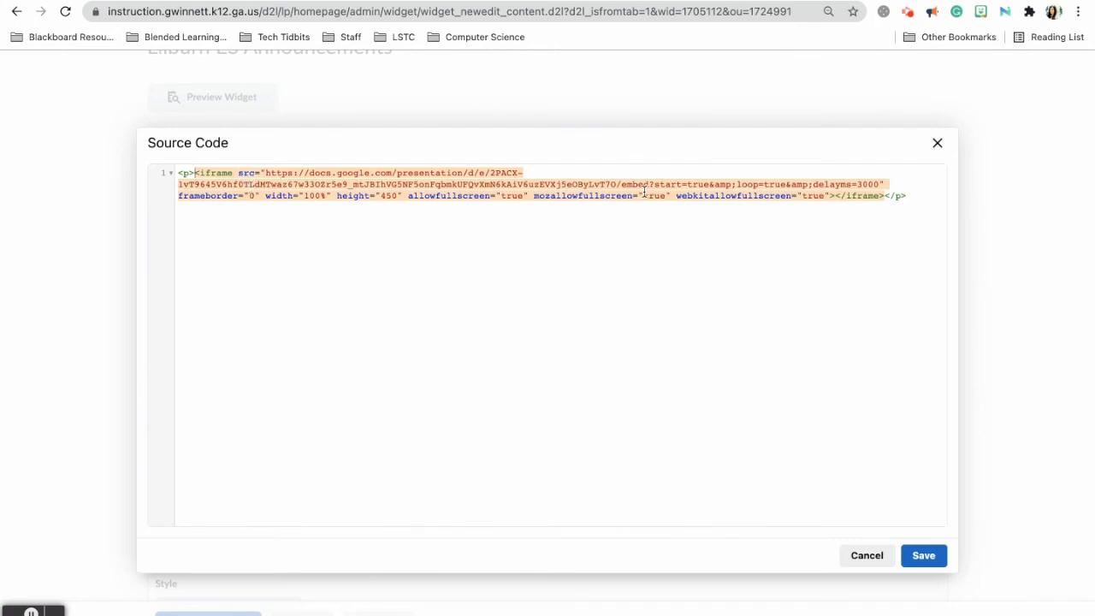
double_click(699, 185)
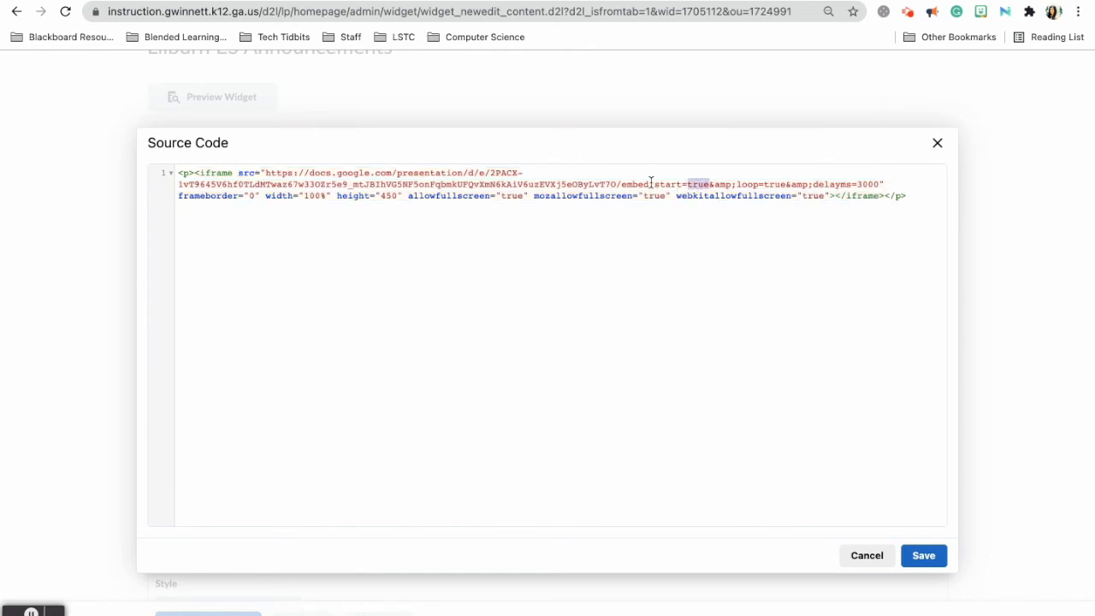
left_click_drag(655, 185, 712, 193)
scroll(712, 190, "up", 2)
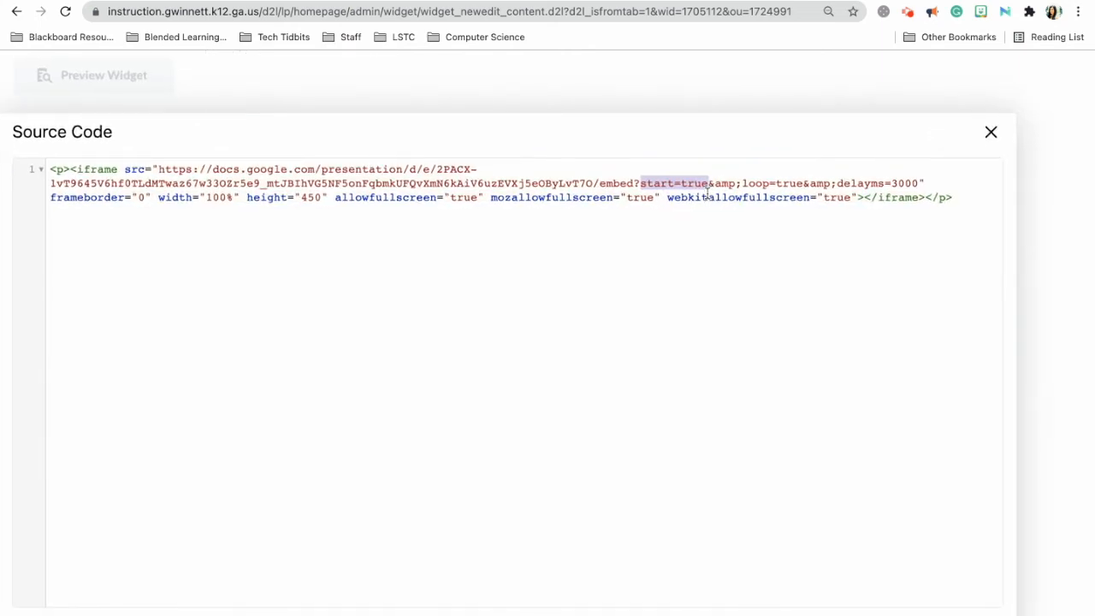
scroll(693, 260, "up", 2)
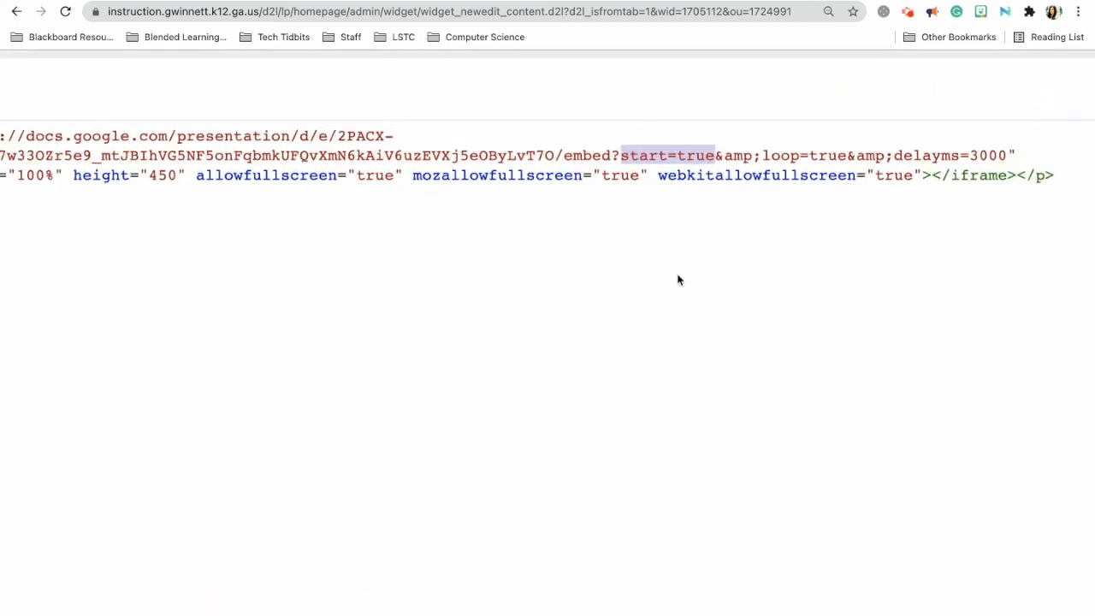
double_click(705, 156)
type("false")
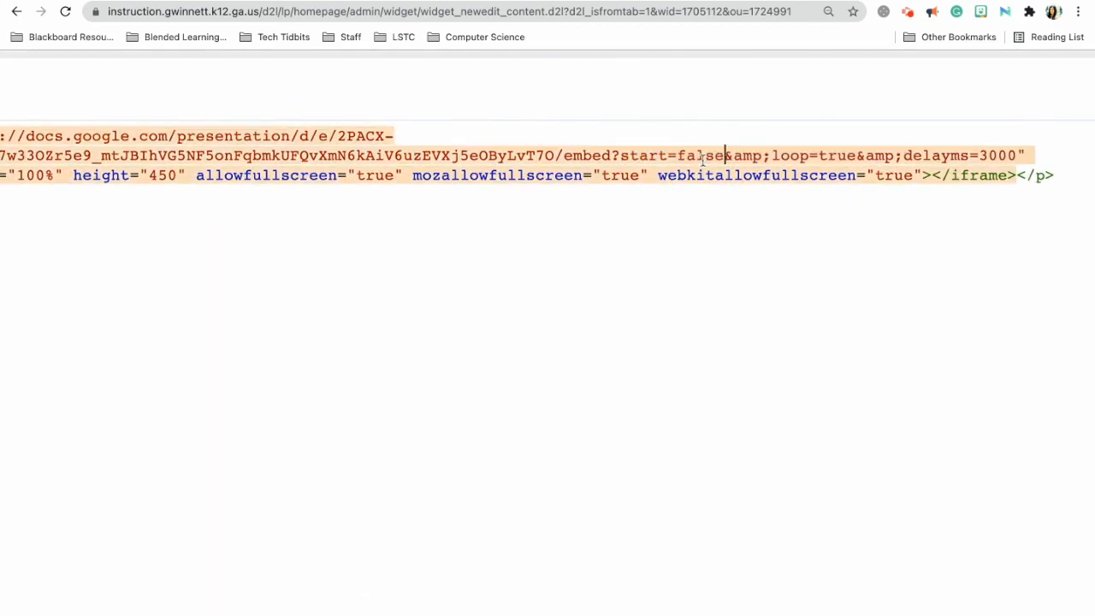
double_click(704, 156)
type("true")
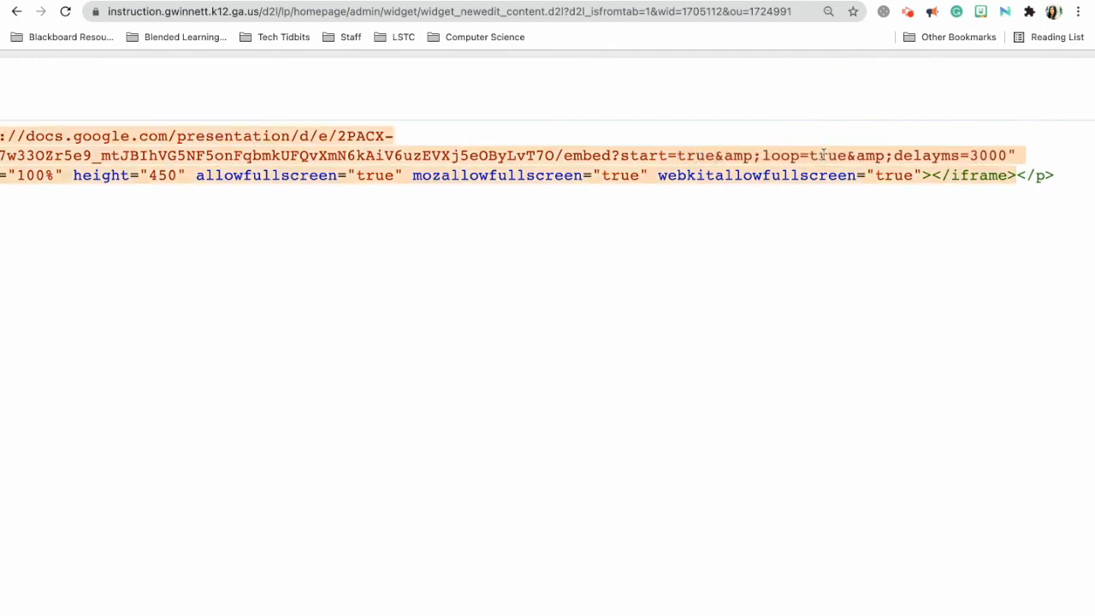
Keep loop=true in the embed code and save it back into the widget content.
left_click(786, 156)
left_click_drag(762, 155, 847, 155)
double_click(830, 156)
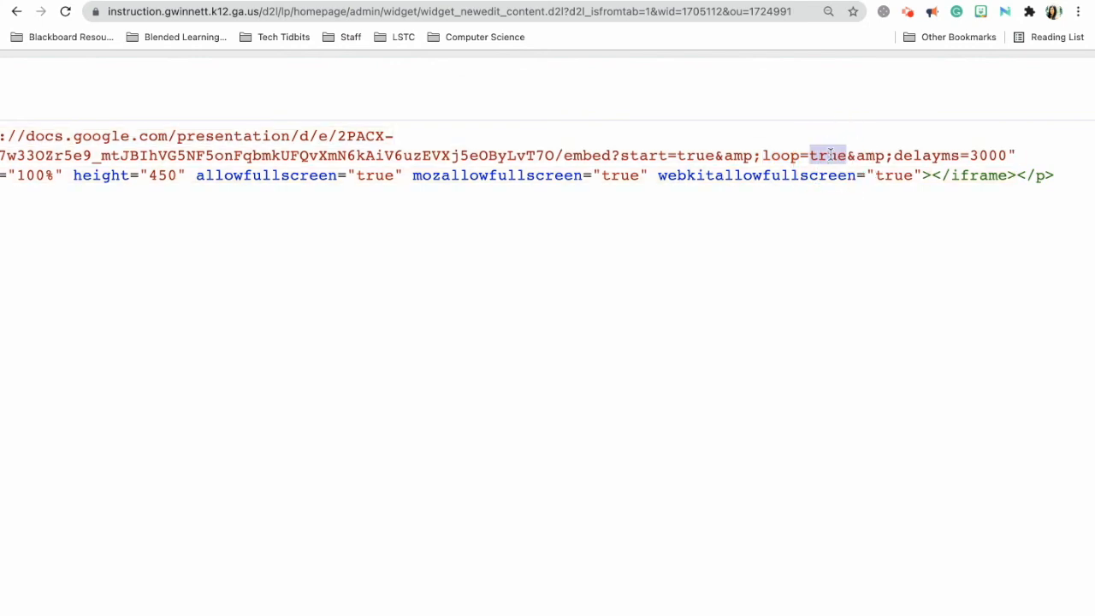
type("false")
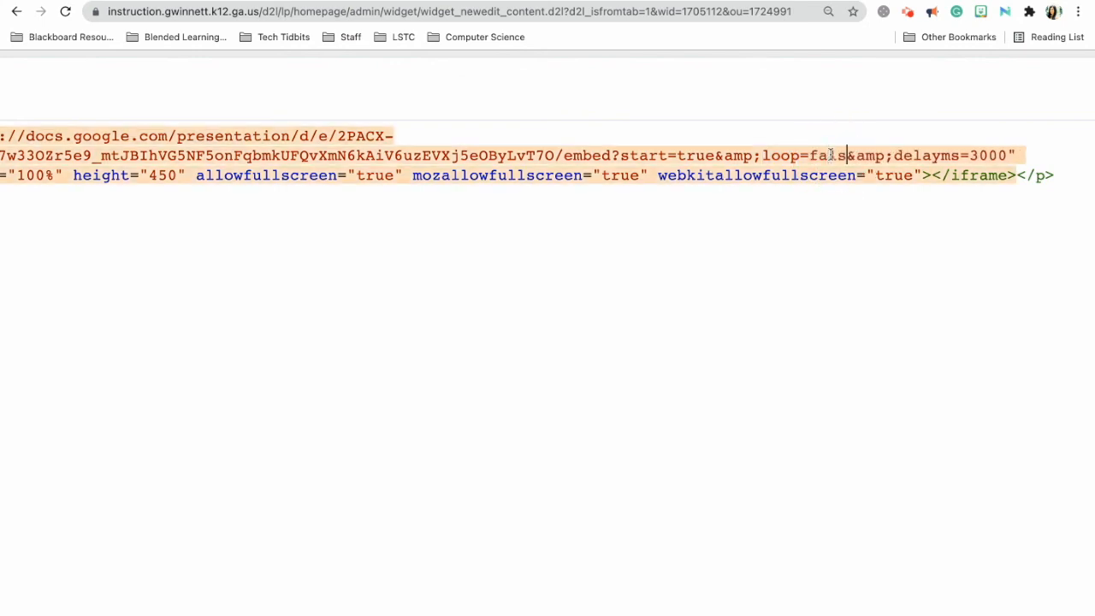
key("BackSpace")
key("BackSpace")
key("BackSpace")
key("BackSpace")
key("BackSpace")
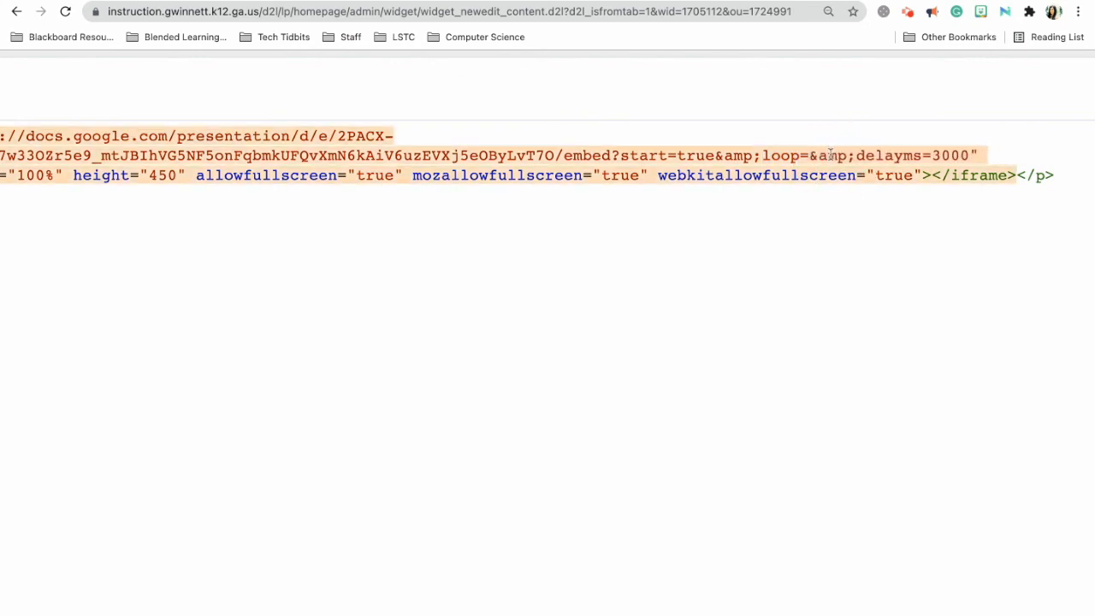
type("true")
left_click_drag(847, 154, 625, 163)
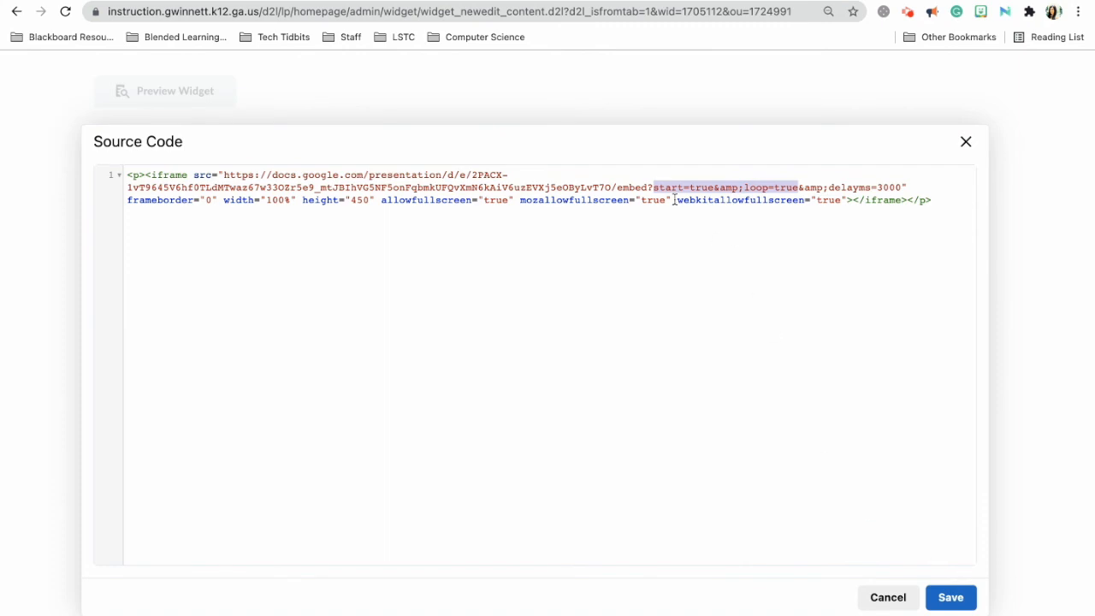
left_click(951, 597)
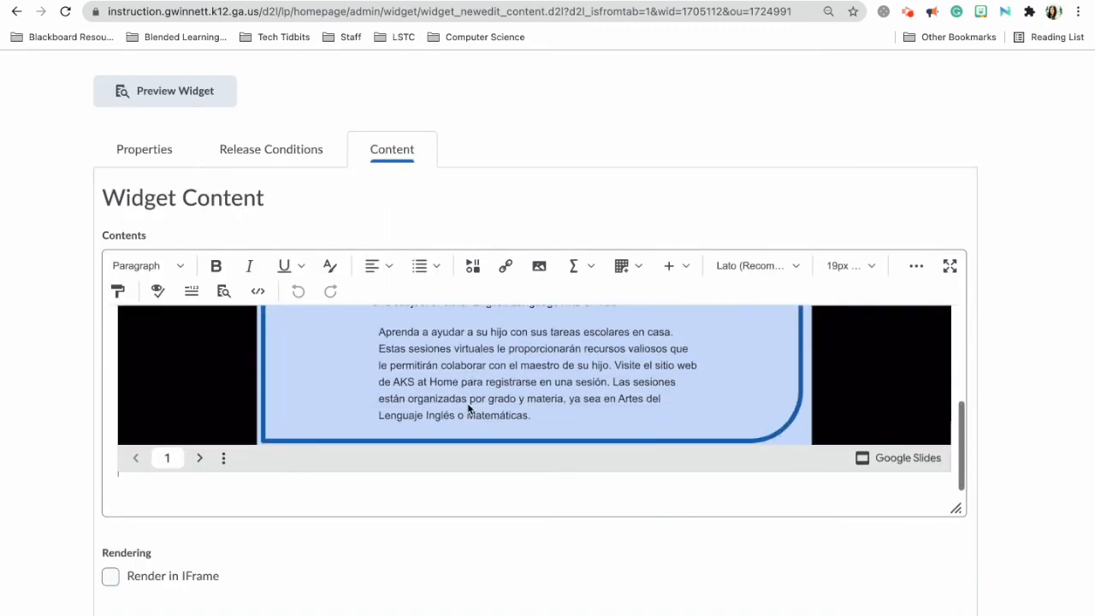
Scroll the Lilburn ES Announcements editor down to its Save and Close button.
scroll(449, 558, "down", 3)
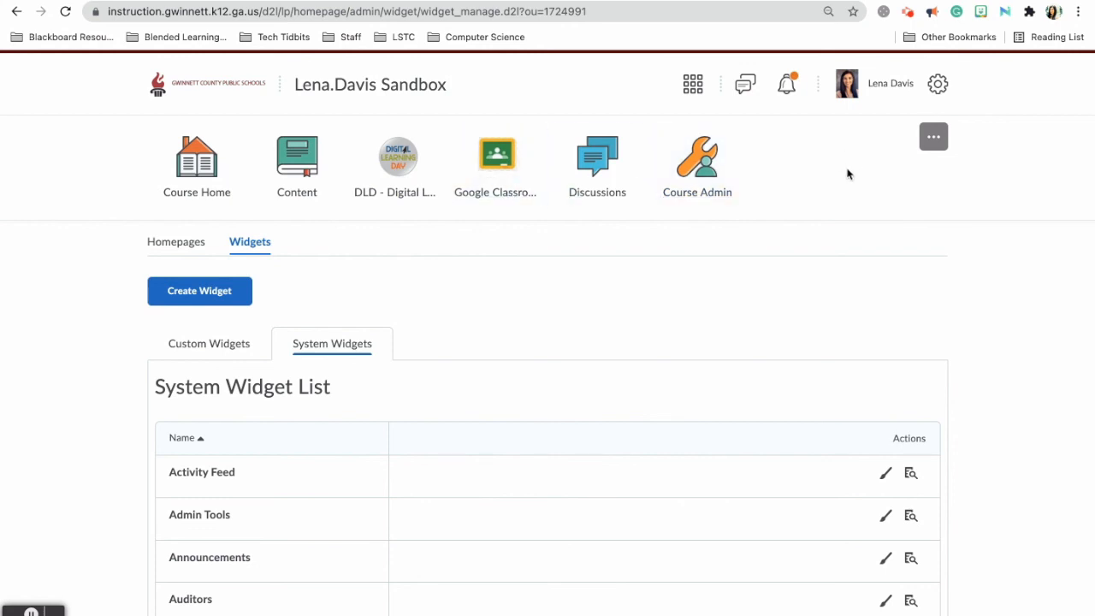
Go to Course Admin's Classlist and open the Add Participants options.
left_click(930, 143)
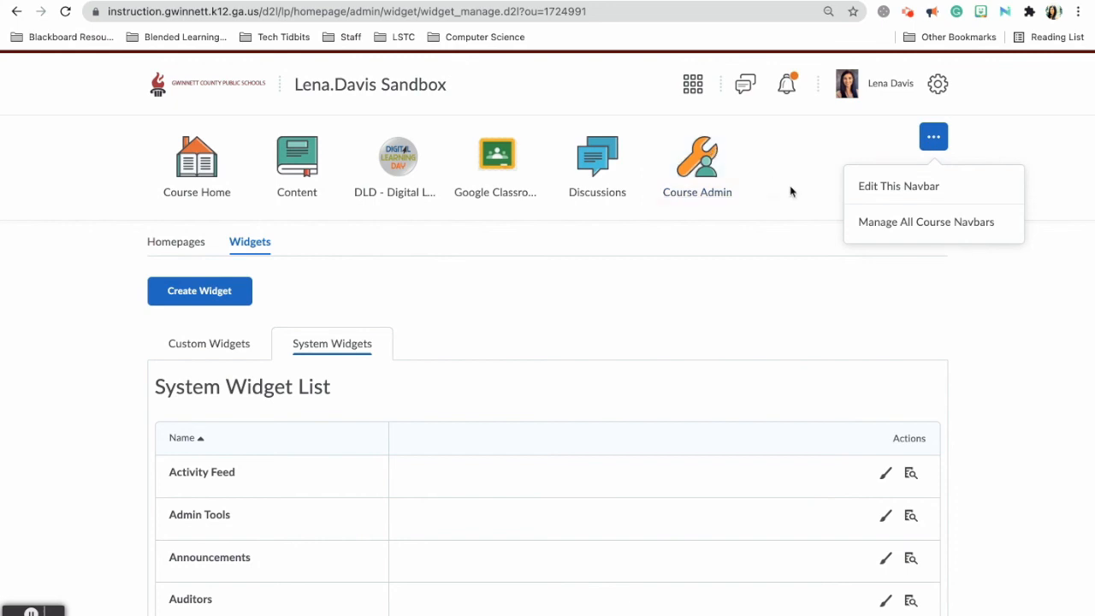
left_click(582, 222)
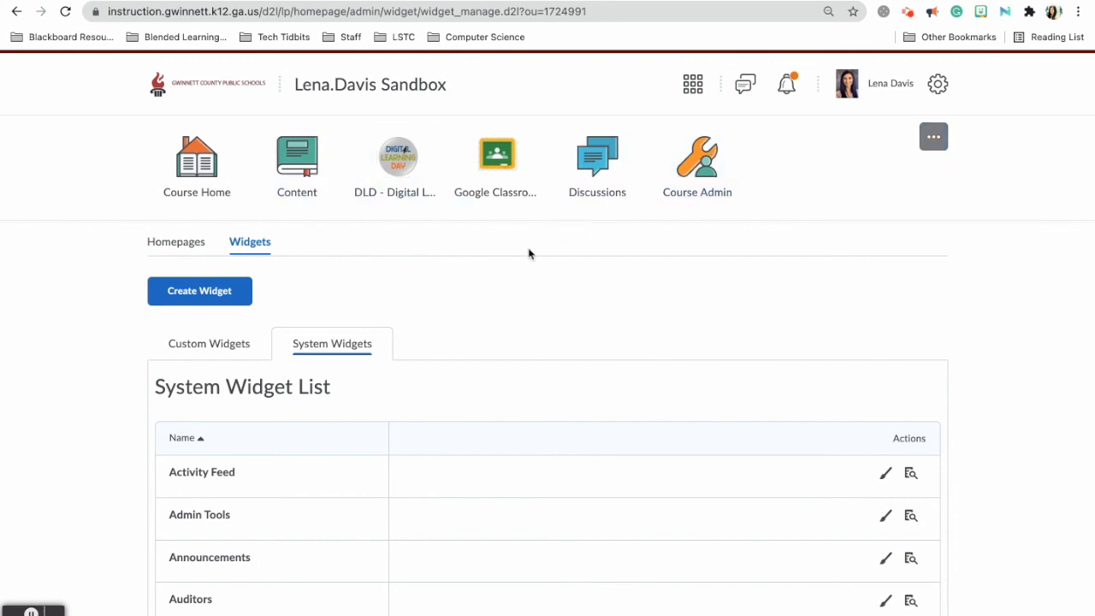
left_click(686, 193)
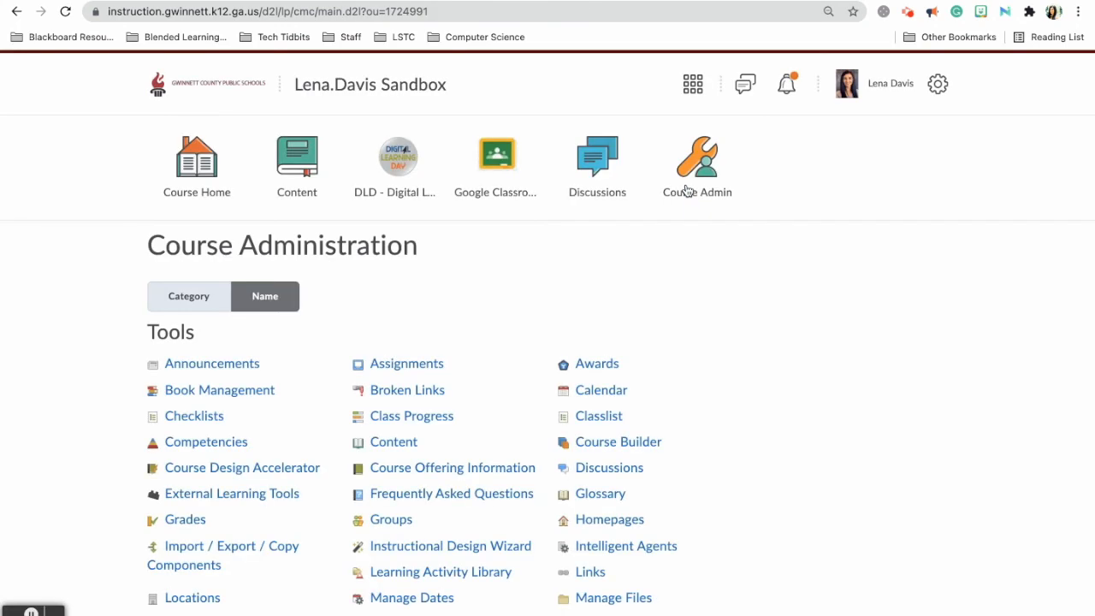
scroll(696, 498, "down", 1)
scroll(651, 467, "up", 1)
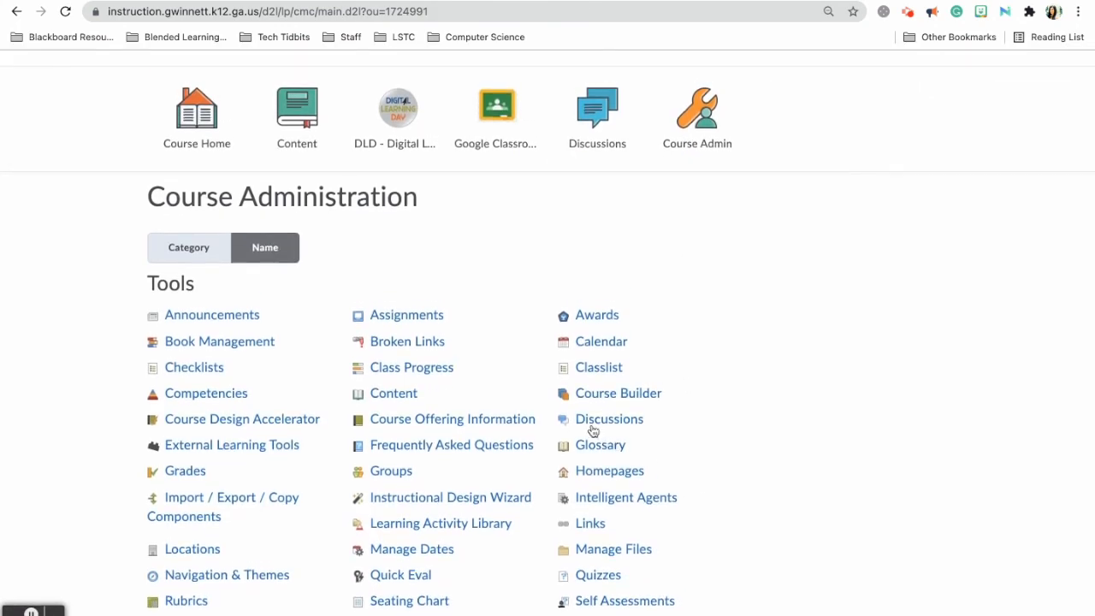
left_click(597, 375)
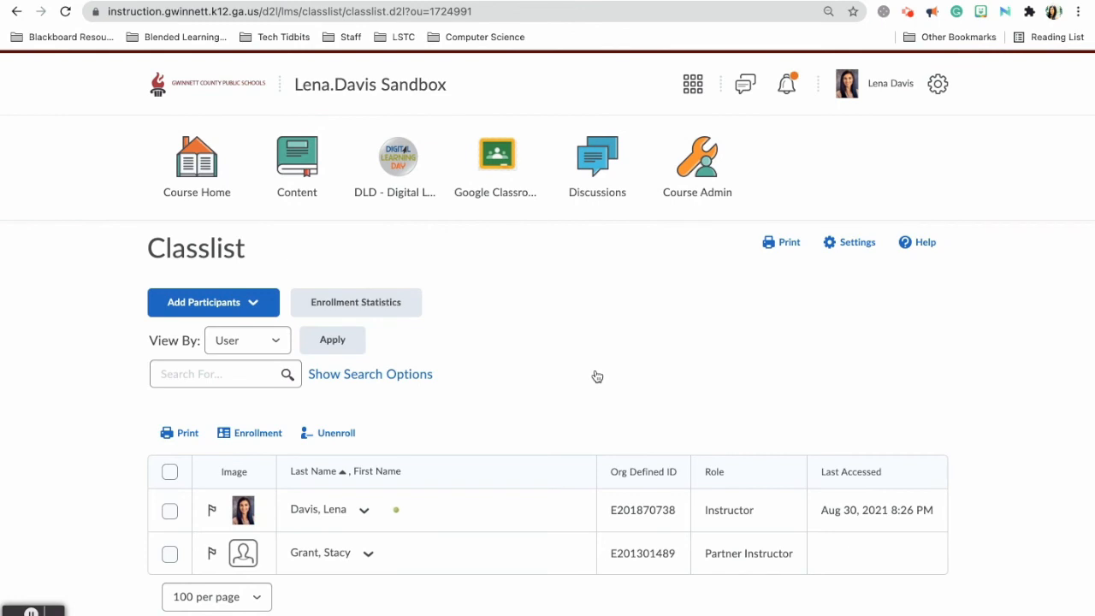
left_click(249, 310)
Start adding existing users with default role Partner Instructor and the sandbox course section.
left_click(241, 356)
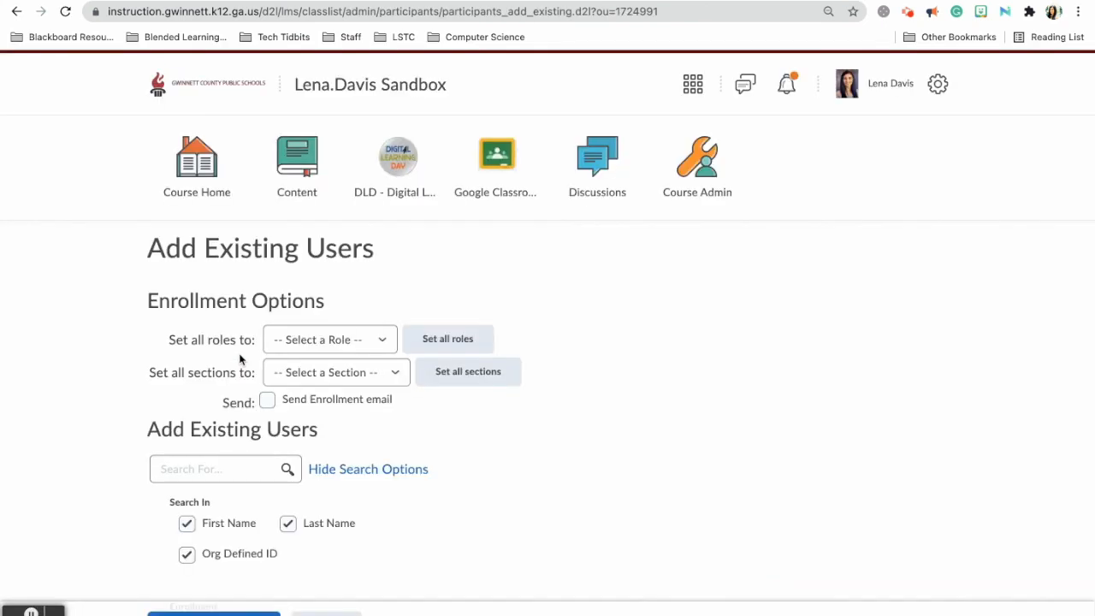
left_click(287, 337)
left_click(319, 358)
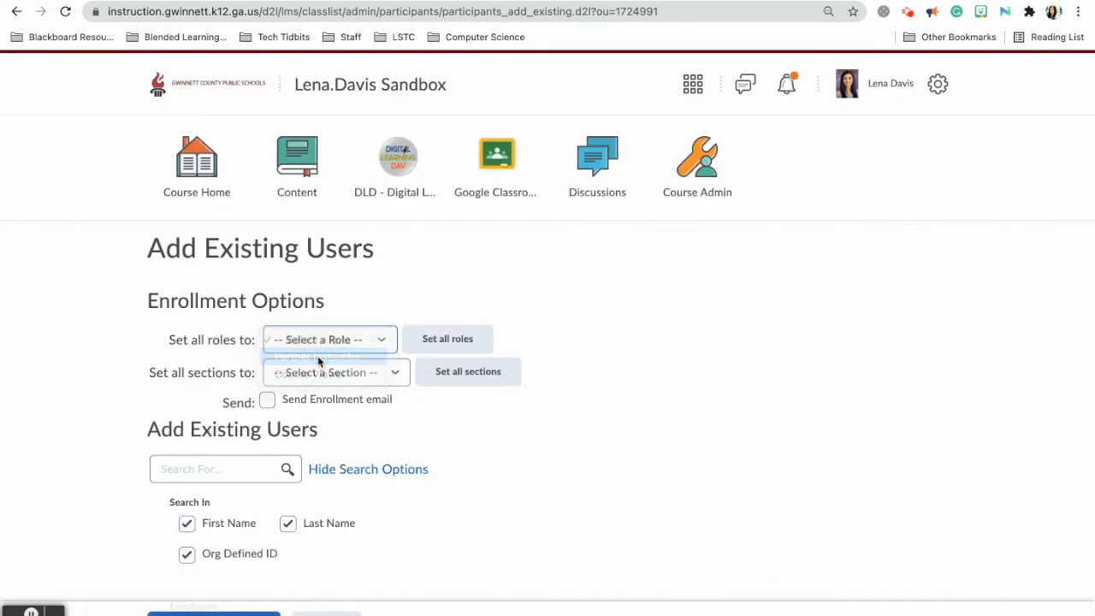
left_click(334, 379)
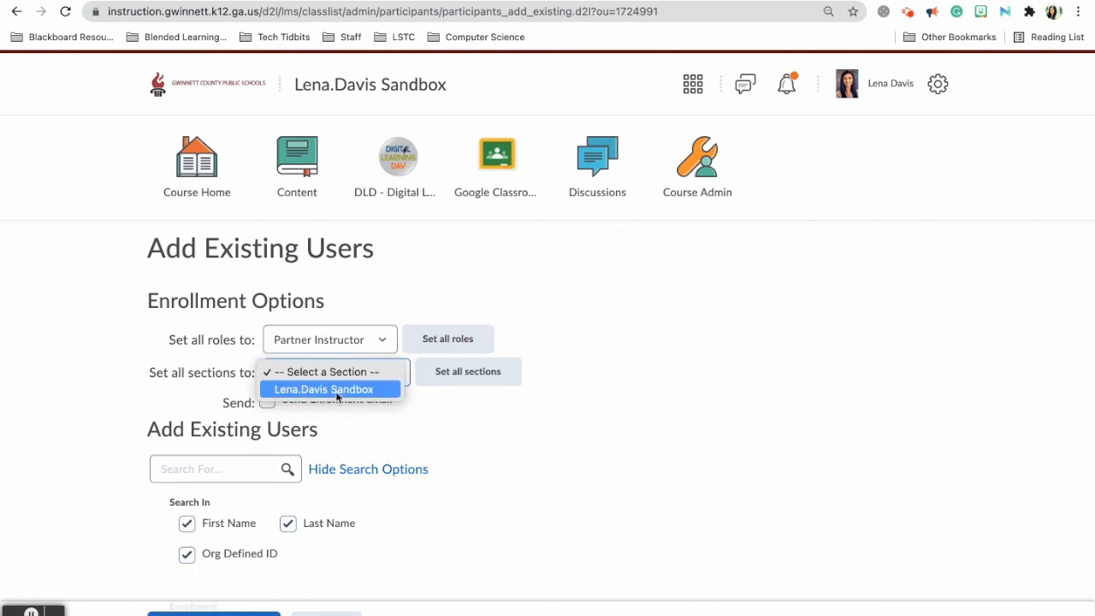
left_click(337, 393)
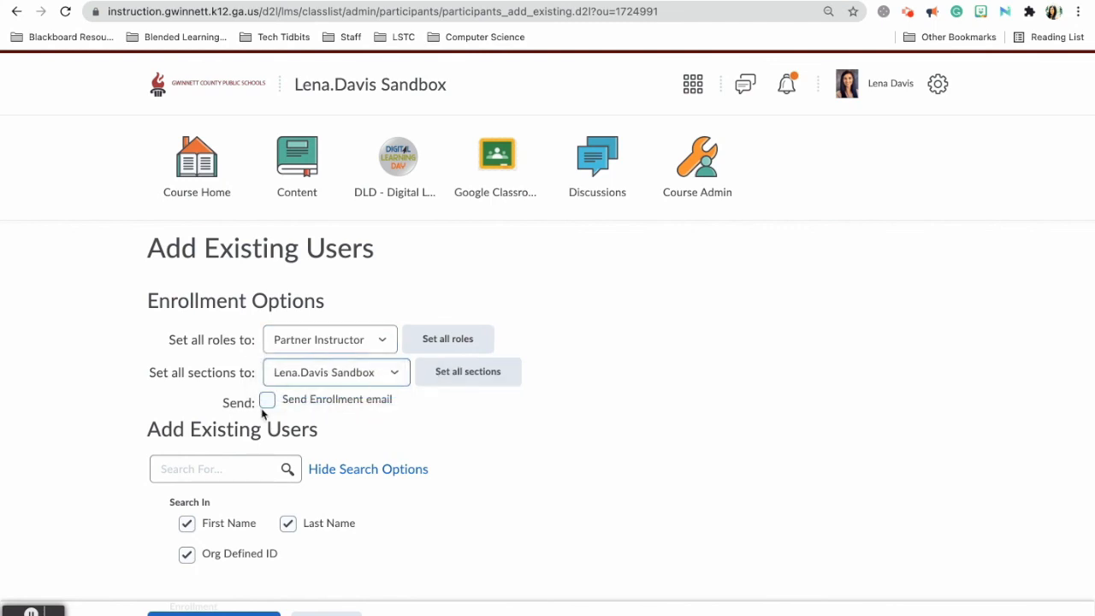
Search the user list for the partner instructor by their full name.
left_click(195, 468)
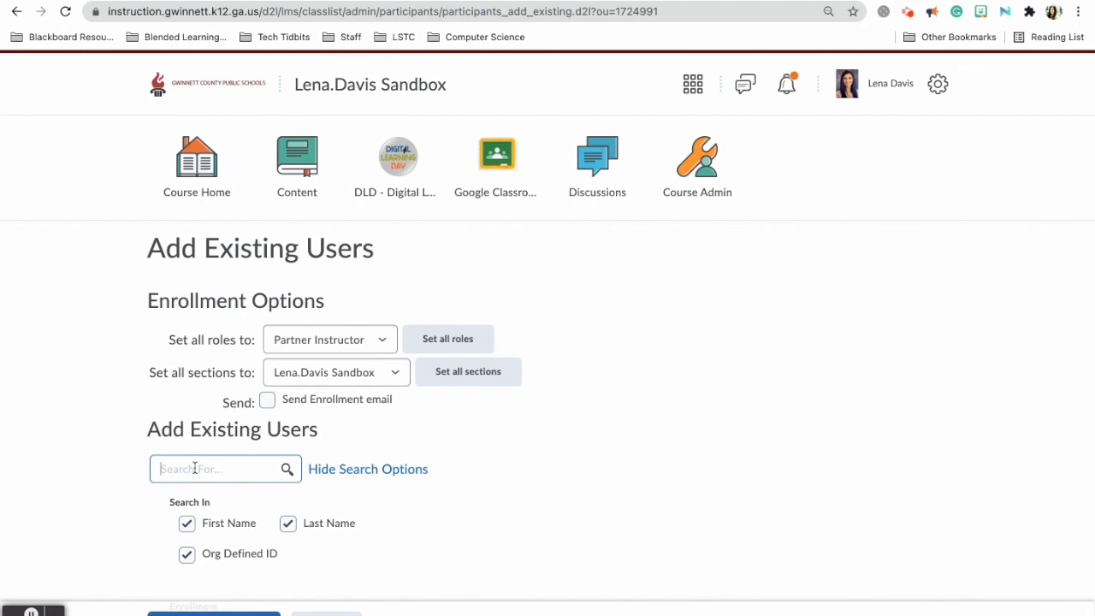
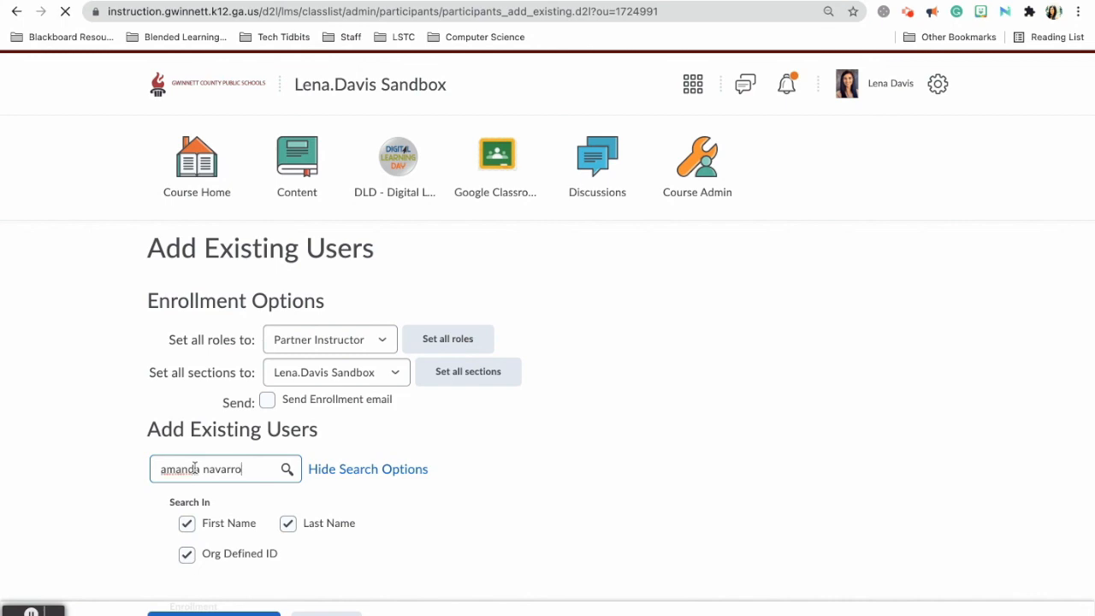
key("Return")
scroll(203, 522, "down", 3)
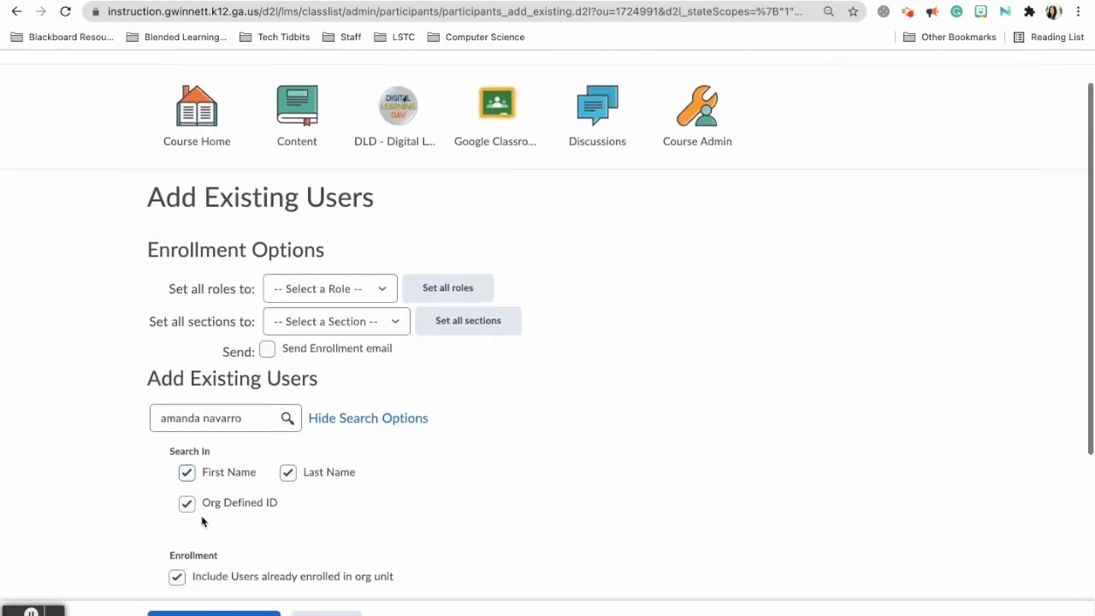
scroll(205, 515, "down", 3)
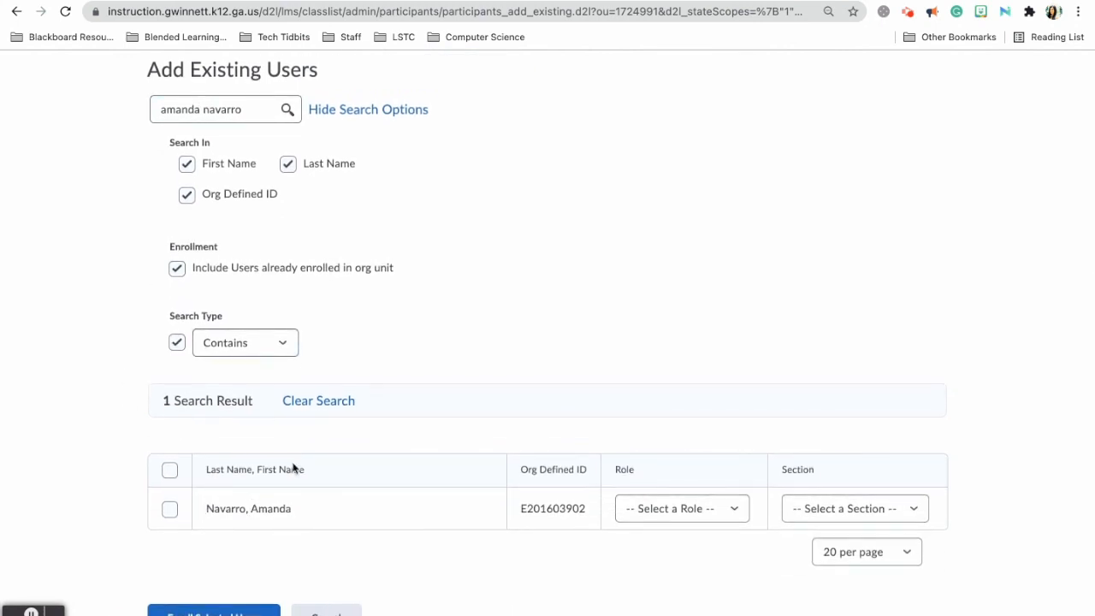
Tick the found user, set Partner Instructor role and sandbox section, and enroll them.
left_click(172, 512)
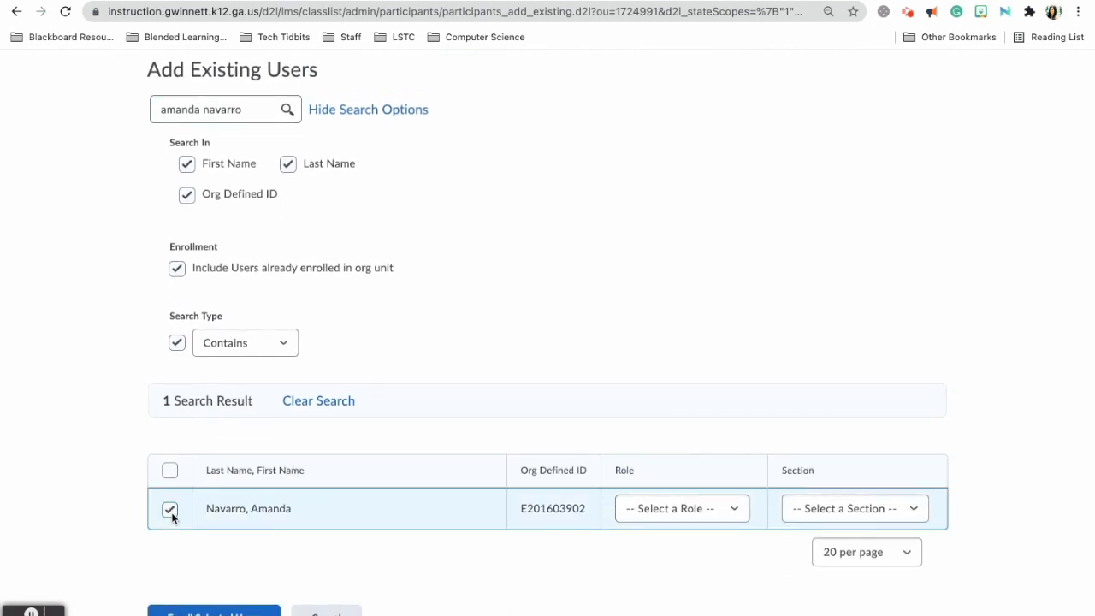
left_click(699, 518)
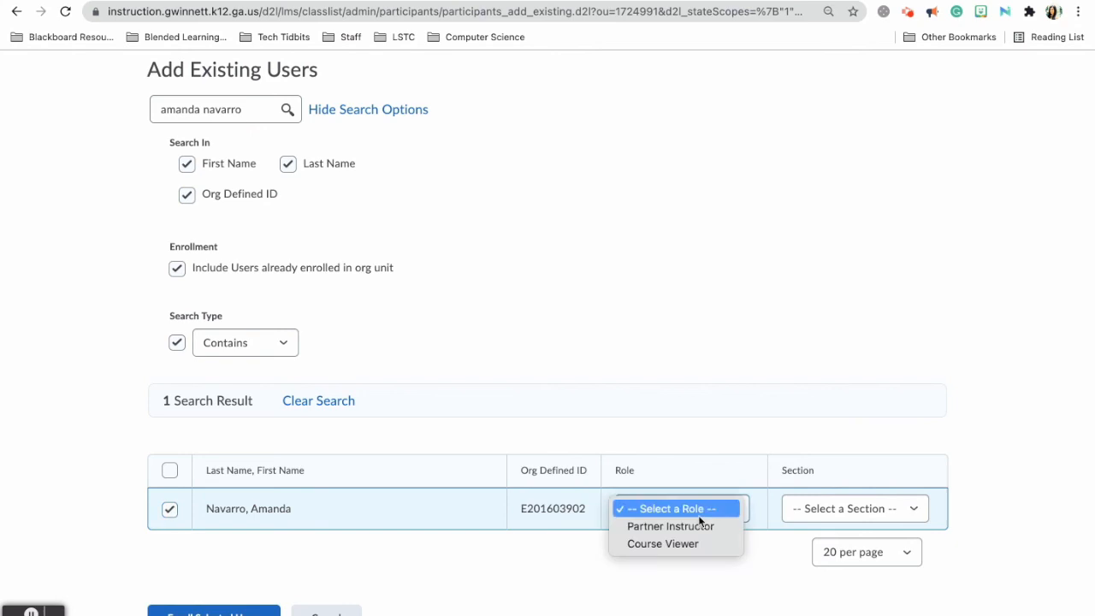
left_click(701, 531)
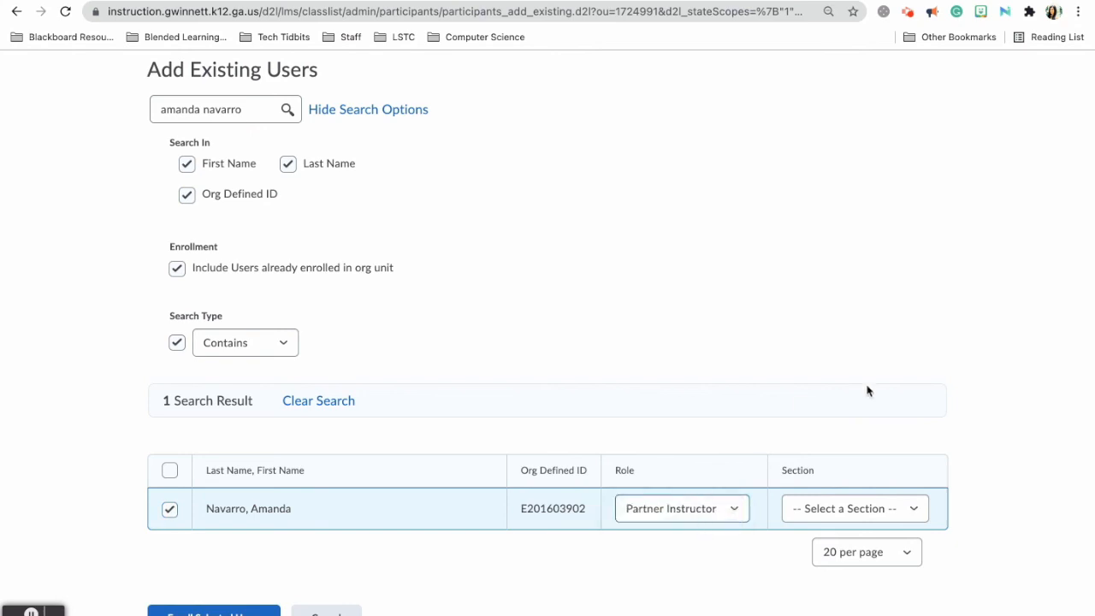
left_click(890, 512)
left_click(882, 526)
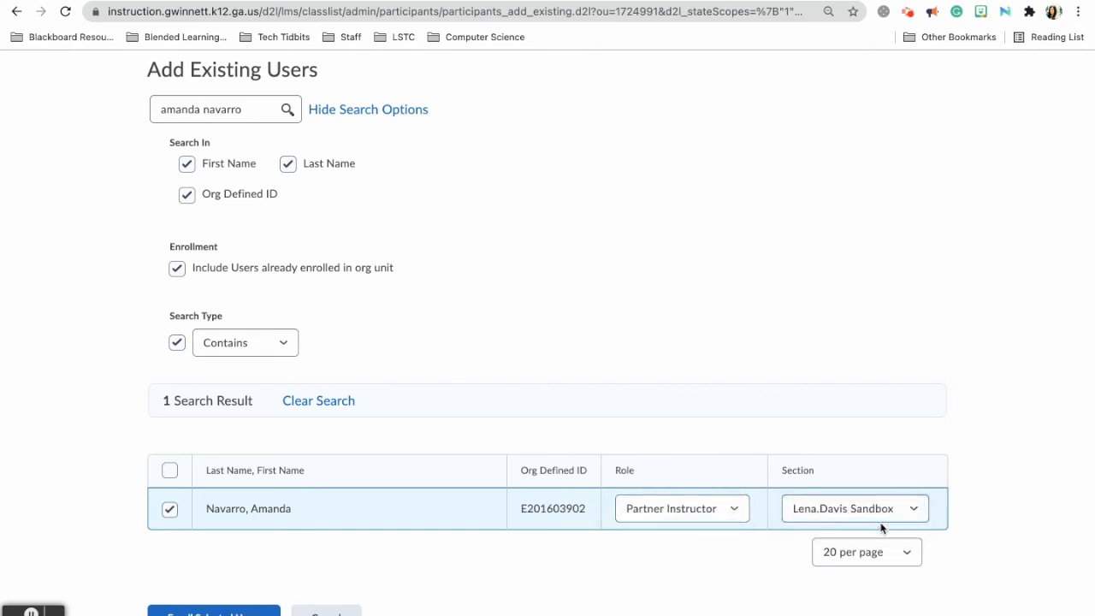
scroll(439, 384, "up", 1)
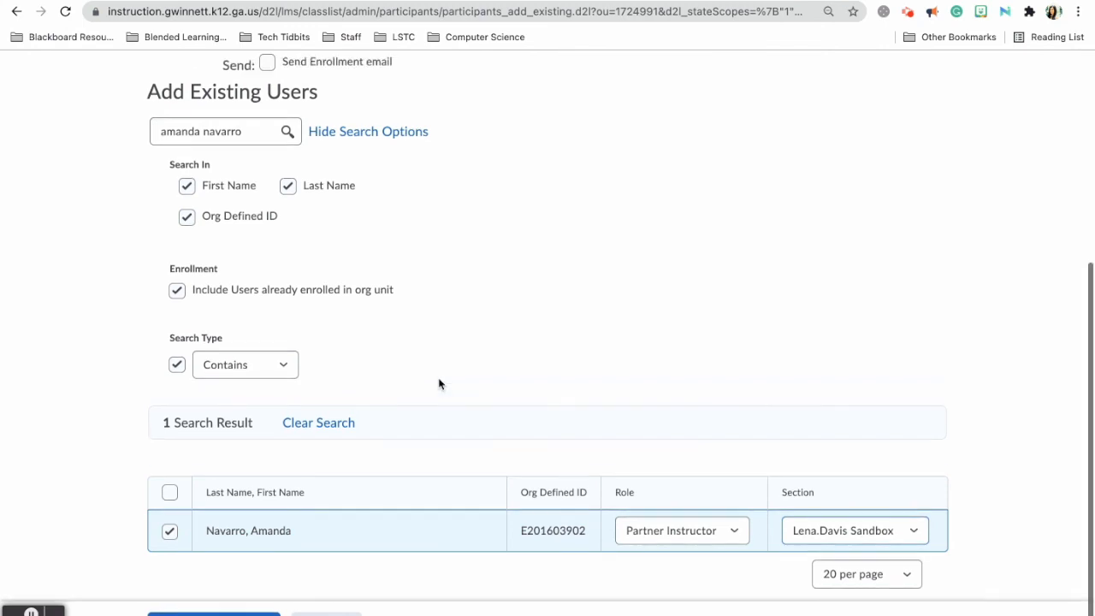
left_click(214, 614)
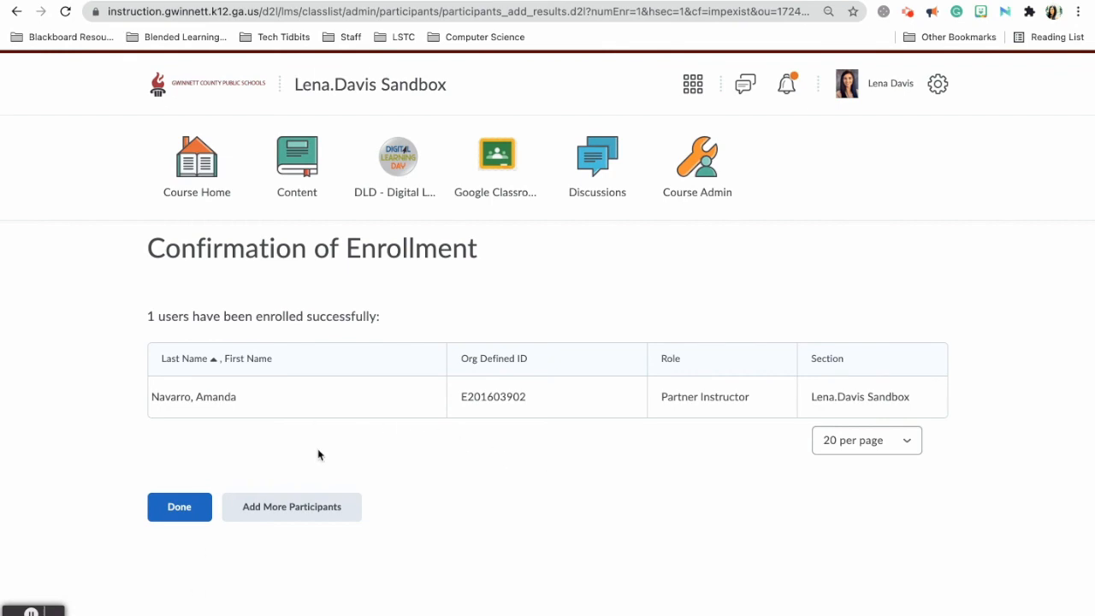
Confirm the enrollment and check the Classlist now lists three participants.
left_click(188, 515)
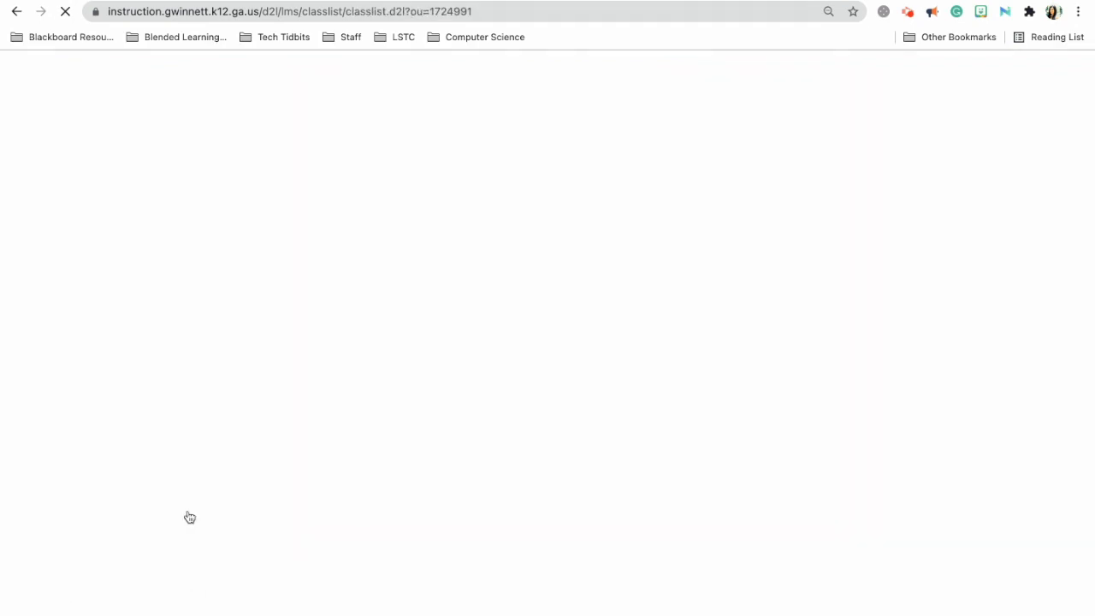
scroll(190, 517, "down", 1)
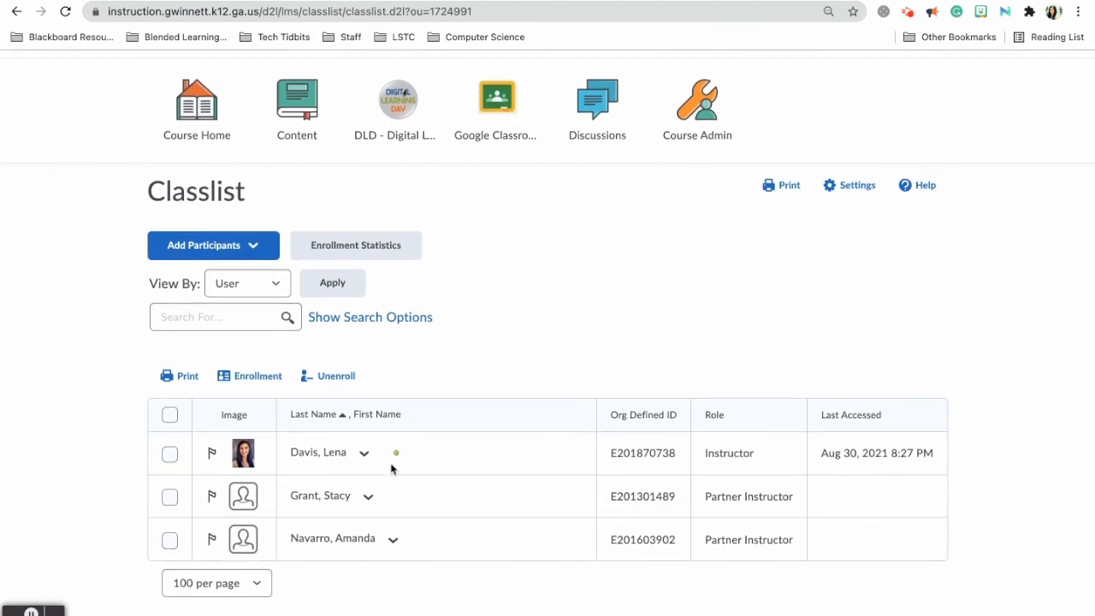
scroll(249, 227, "up", 1)
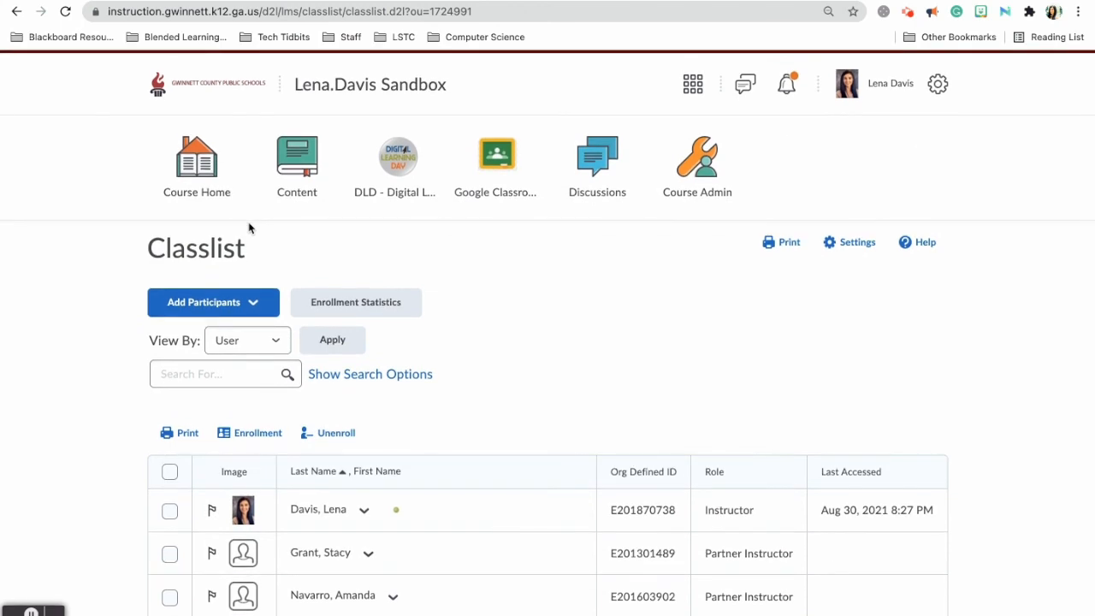